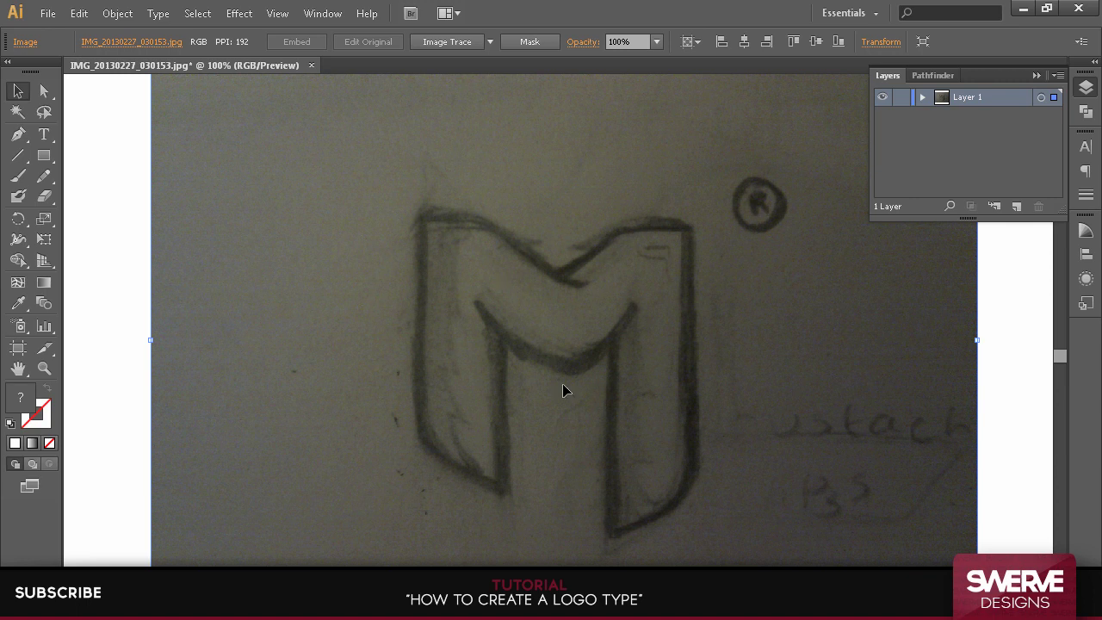
# Step: Make Layer 1 a template layer with its M sketch dimmed to 80%
pyautogui.moveTo(564, 389)
pyautogui.mouseDown()
pyautogui.moveTo(501, 390)
pyautogui.moveTo(605, 390)
pyautogui.mouseUp()
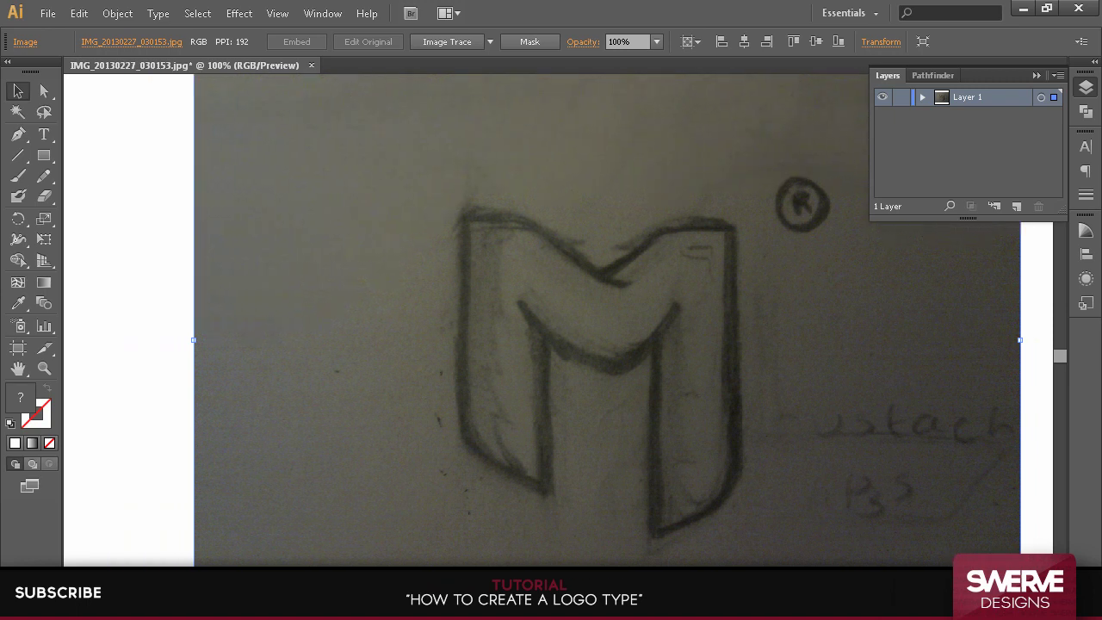
pyautogui.press('Left')
pyautogui.press('Left')
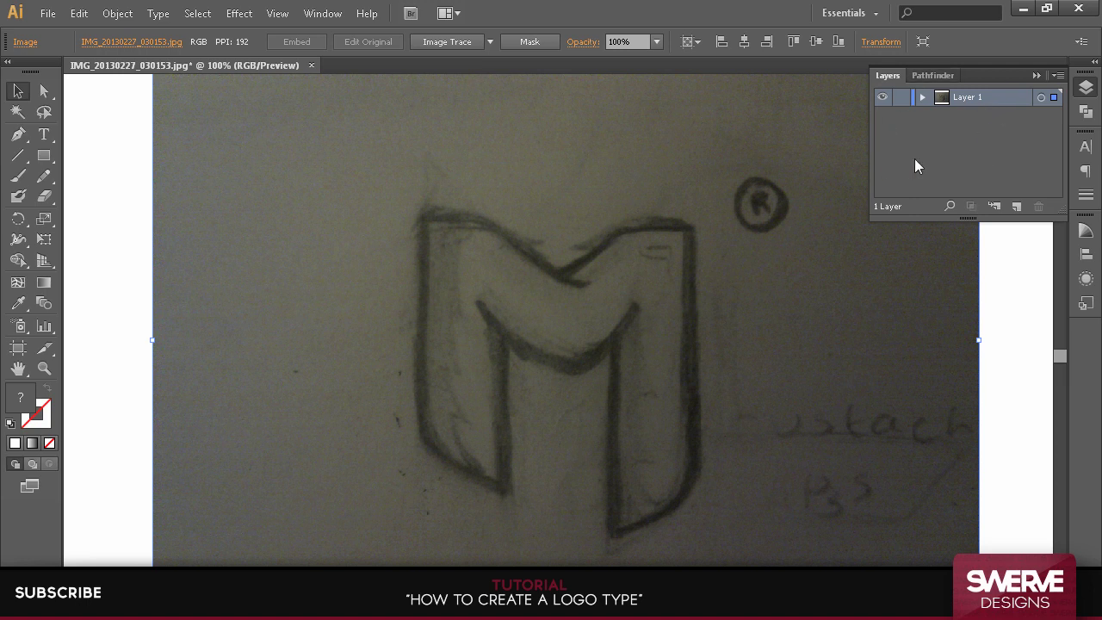
pyautogui.doubleClick(996, 99)
pyautogui.click(466, 319)
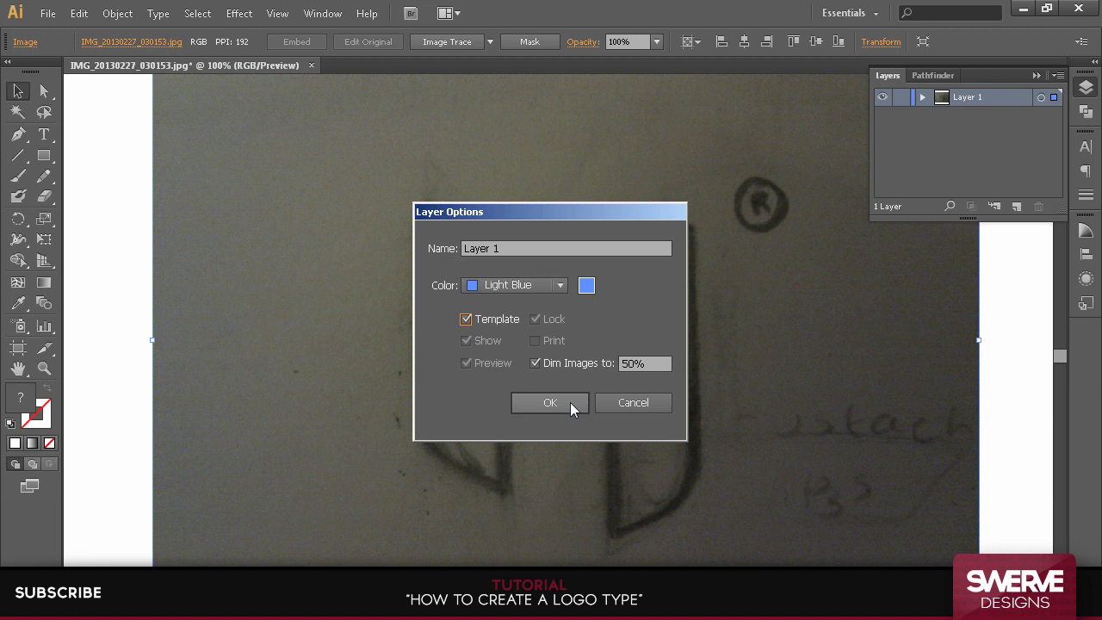
pyautogui.doubleClick(649, 362)
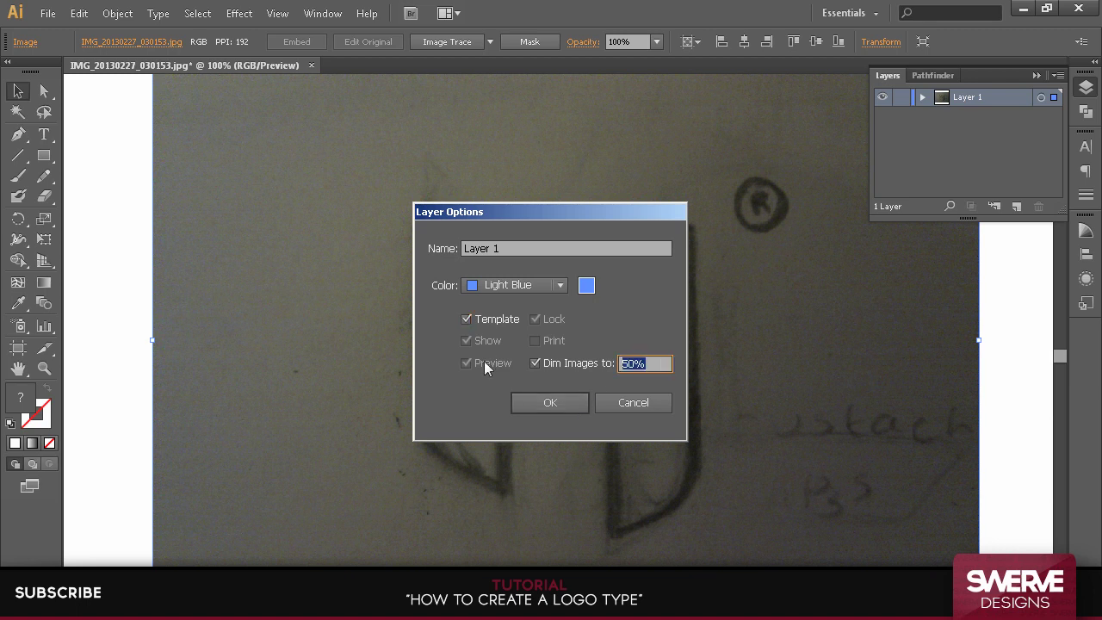
pyautogui.write('80')
pyautogui.click(578, 403)
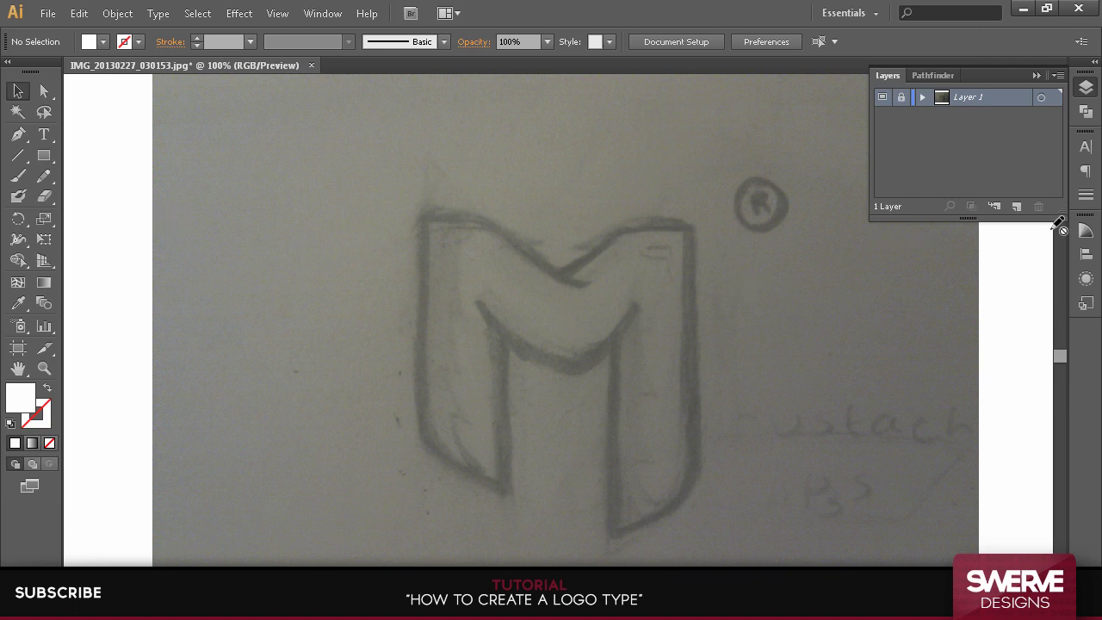
# Step: Create an empty Layer 2 above the sketch template and select the Pen tool
pyautogui.click(1016, 207)
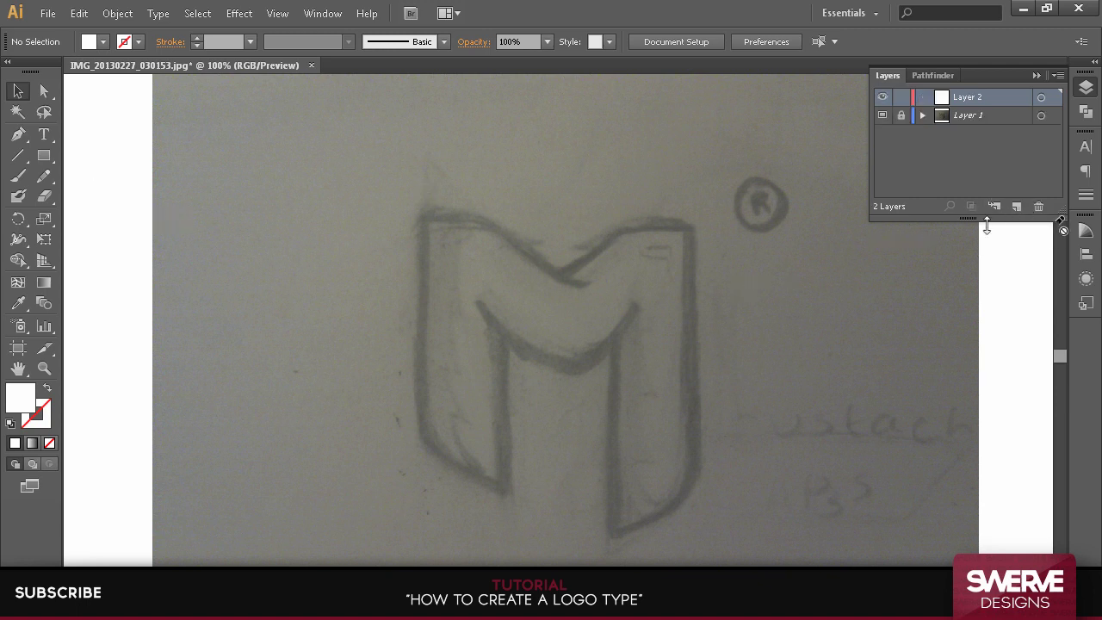
pyautogui.click(18, 134)
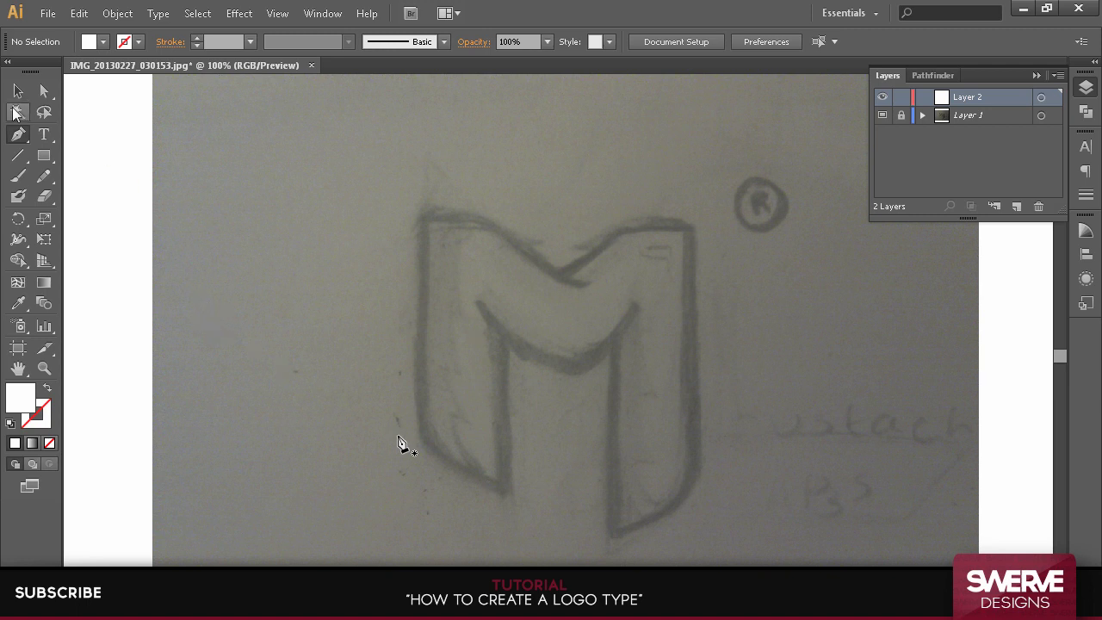
# Step: Place the first anchor at the left inner leg's bottom and set the path opacity to 40%
pyautogui.click(499, 483)
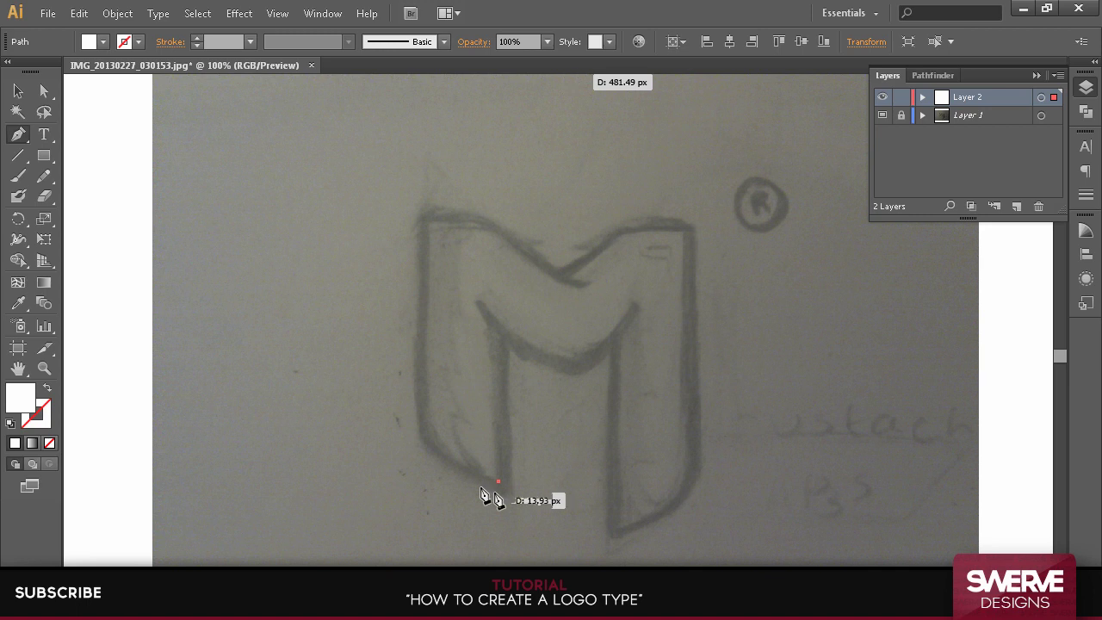
pyautogui.click(547, 41)
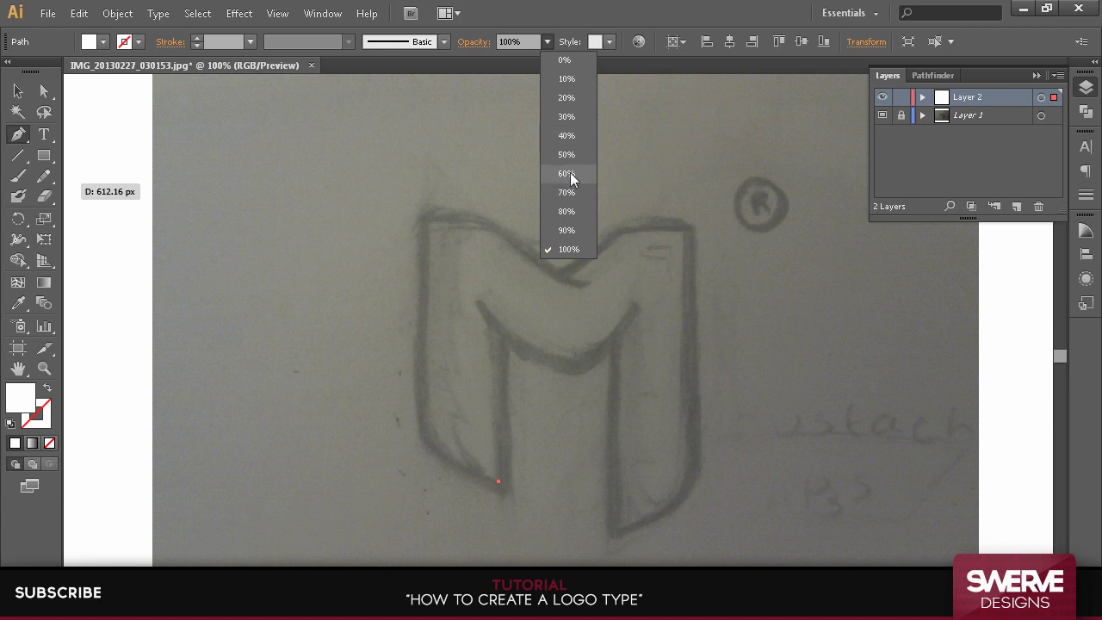
pyautogui.click(570, 136)
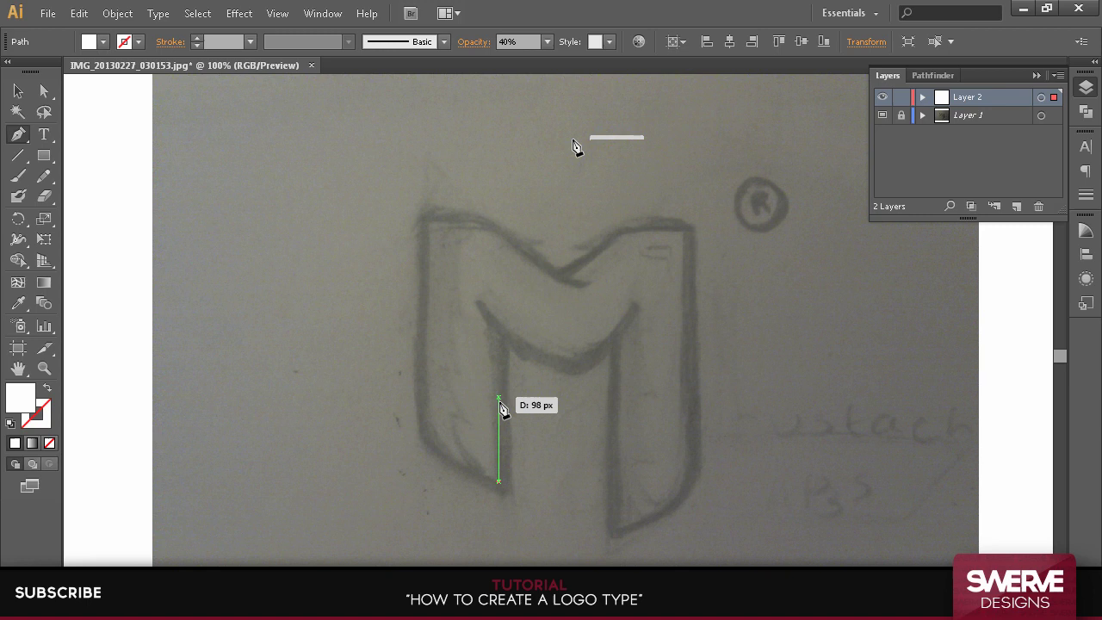
# Step: Trace the inner valley's curved bottom up to the right inner leg's top
pyautogui.click(499, 334)
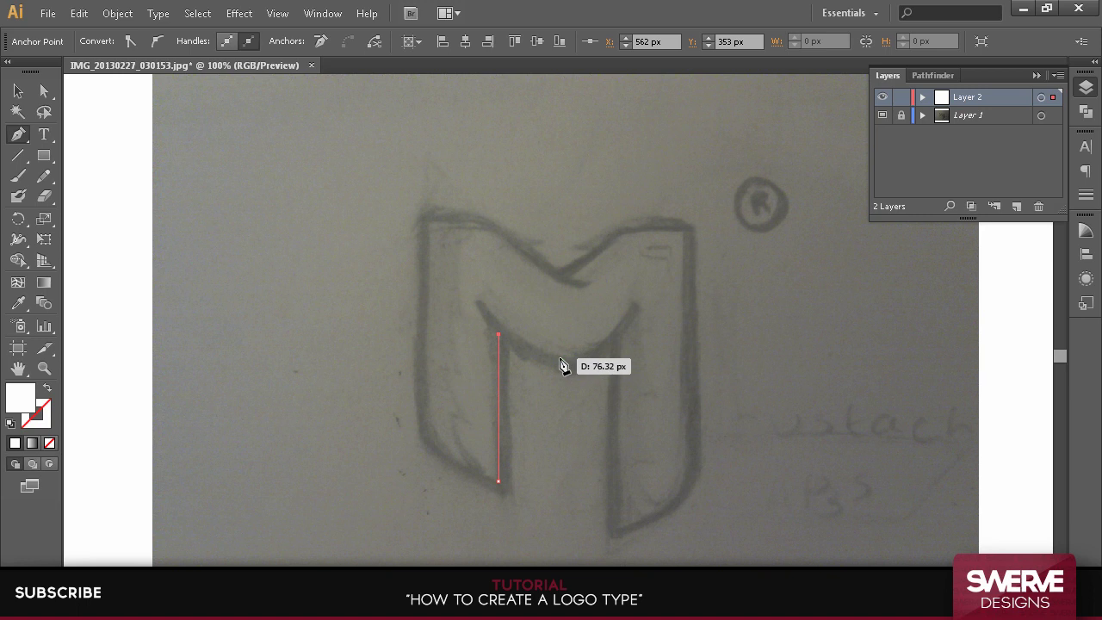
pyautogui.moveTo(559, 357); pyautogui.dragTo(573, 357)
pyautogui.moveTo(583, 357); pyautogui.dragTo(584, 357)
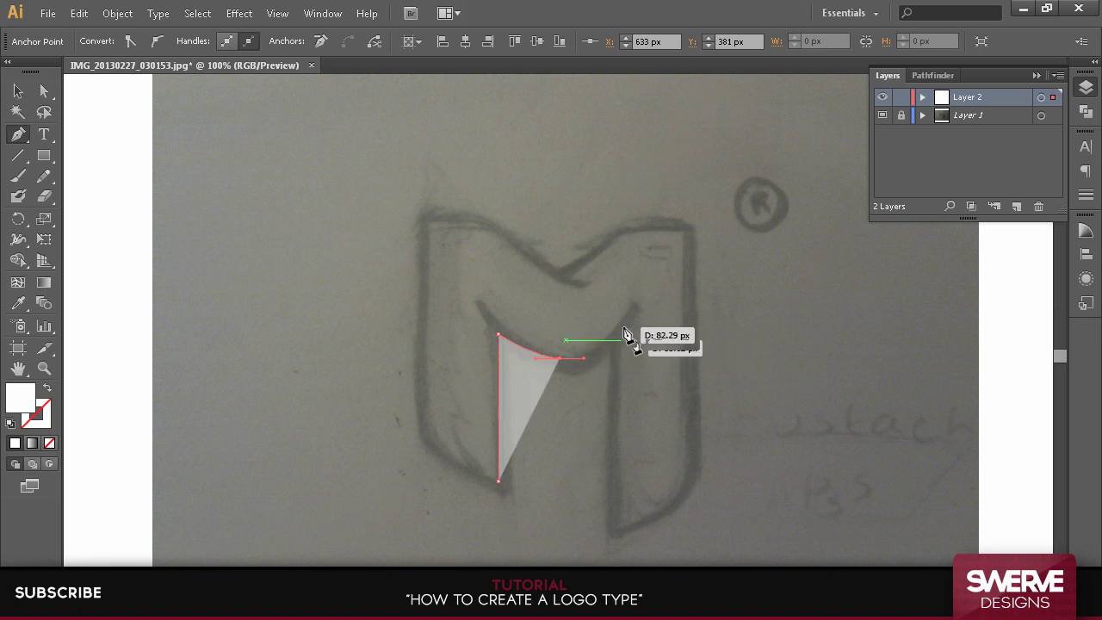
pyautogui.click(623, 329)
pyautogui.moveTo(624, 328); pyautogui.dragTo(635, 307)
pyautogui.click(623, 326)
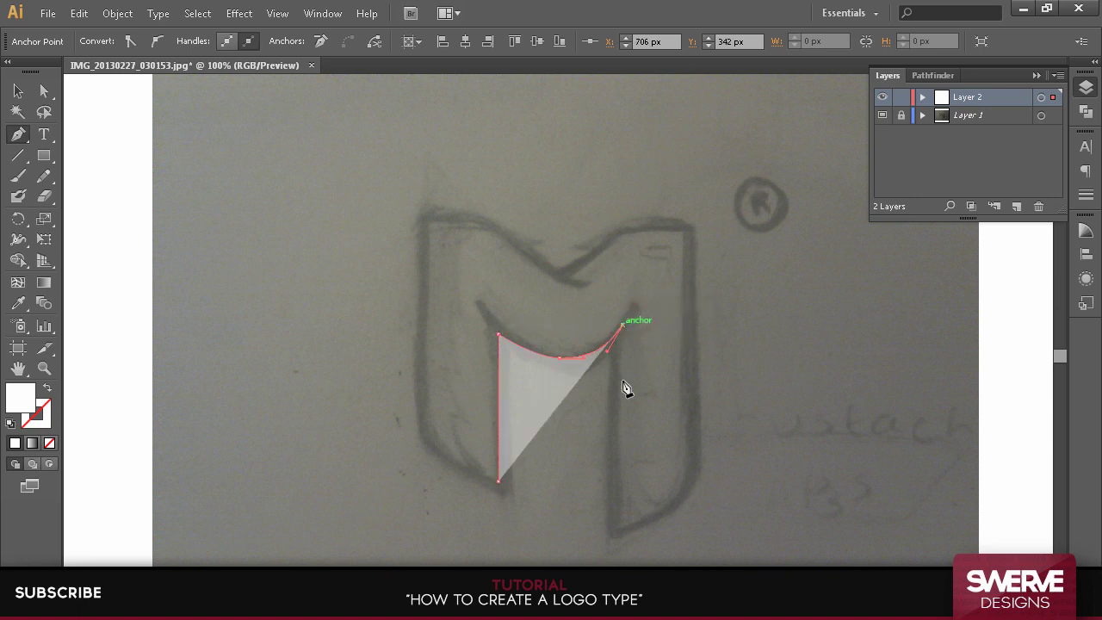
# Step: Continue the outline down the right leg and curve its bottom corner toward the outer edge
pyautogui.click(623, 524)
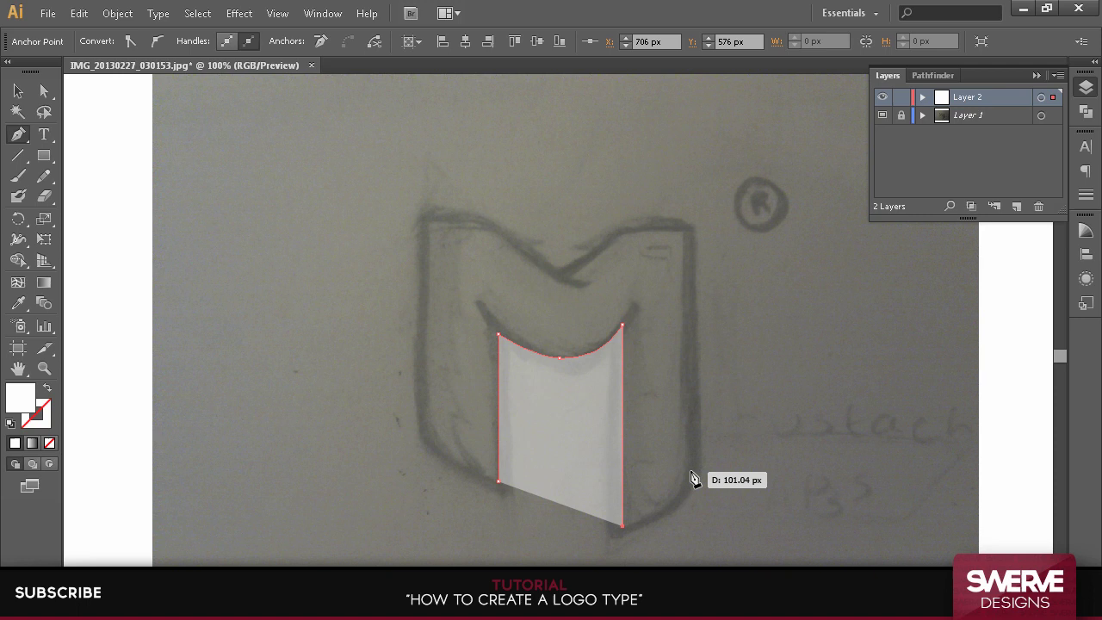
pyautogui.moveTo(689, 450); pyautogui.dragTo(686, 380)
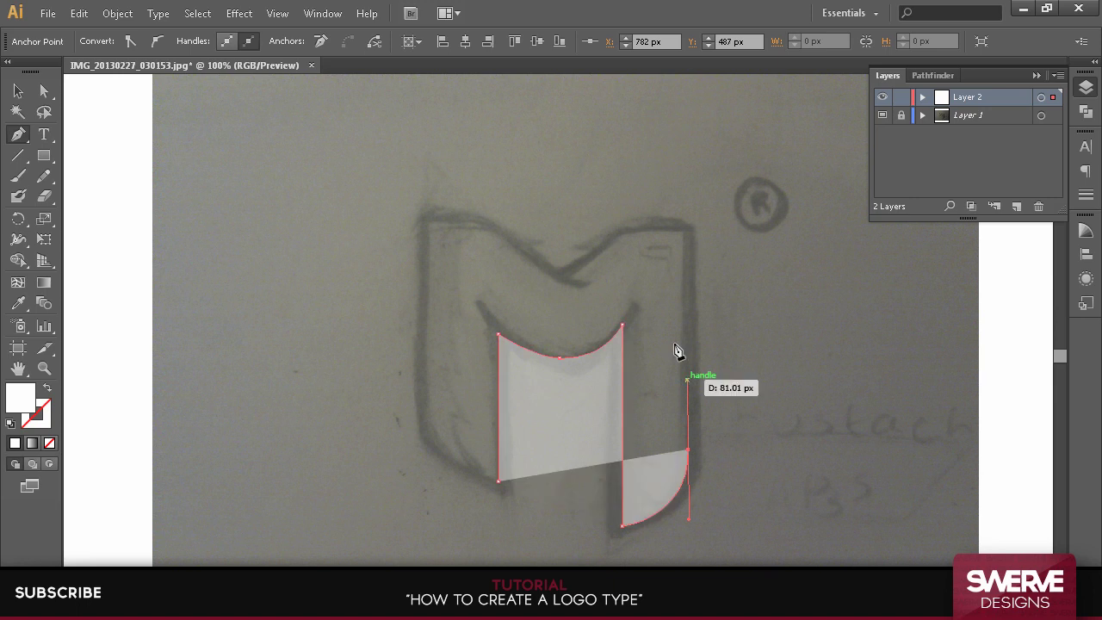
pyautogui.click(683, 232)
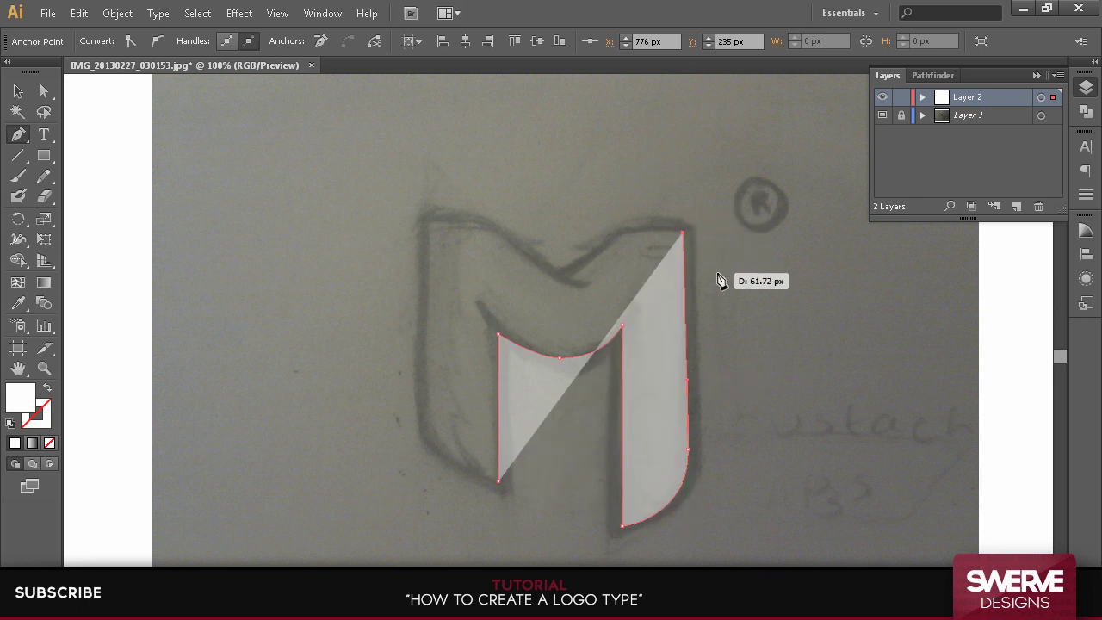
pyautogui.hotkey('ctrl', 'z')
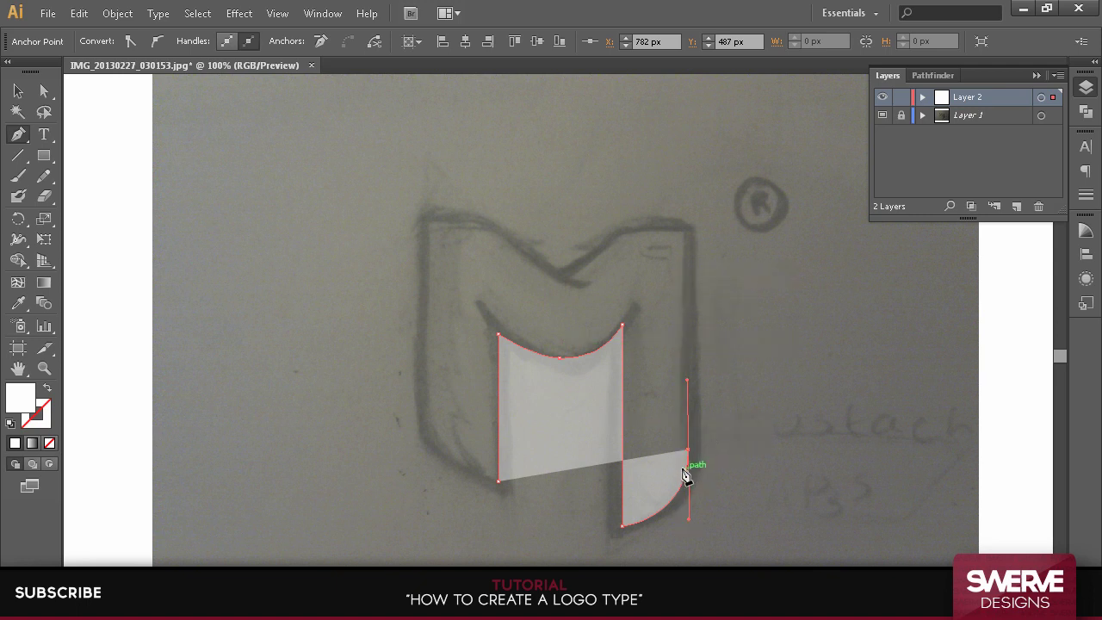
pyautogui.moveTo(686, 476); pyautogui.dragTo(637, 236)
# Step: Trace the M's top-right corner and top edge, undoing misplaced curve anchors
pyautogui.click(688, 231)
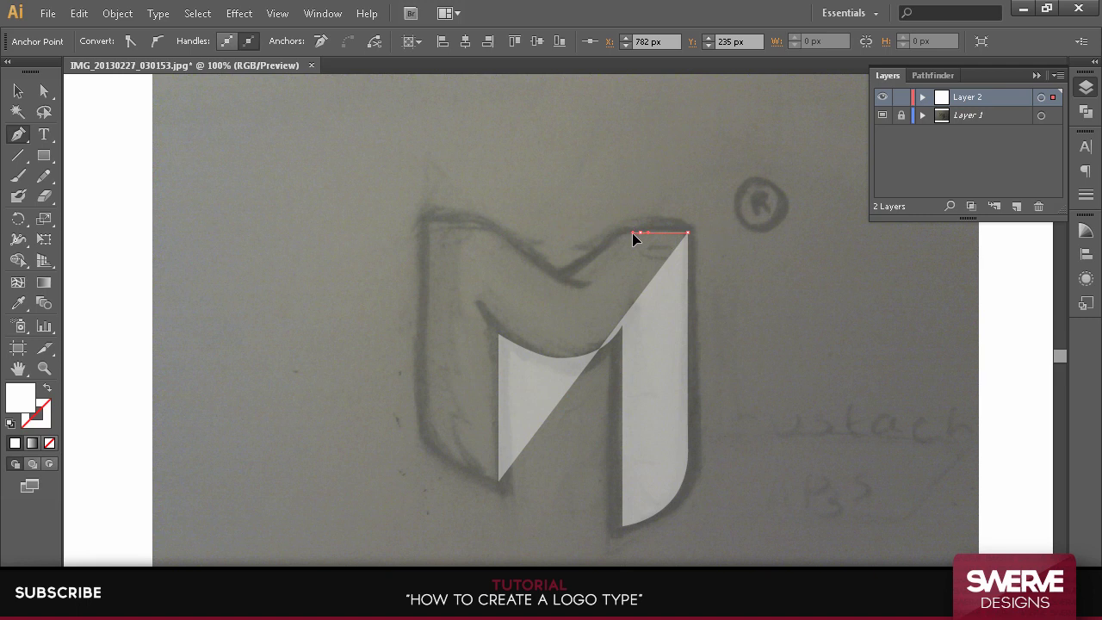
pyautogui.moveTo(575, 274); pyautogui.dragTo(532, 310)
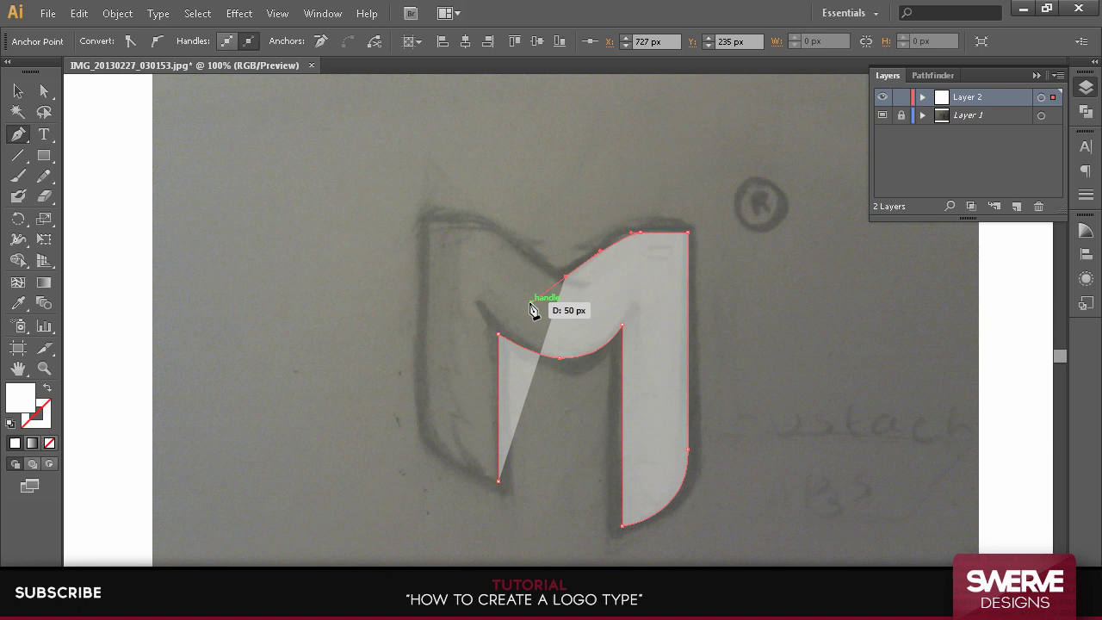
pyautogui.hotkey('ctrl', 'z')
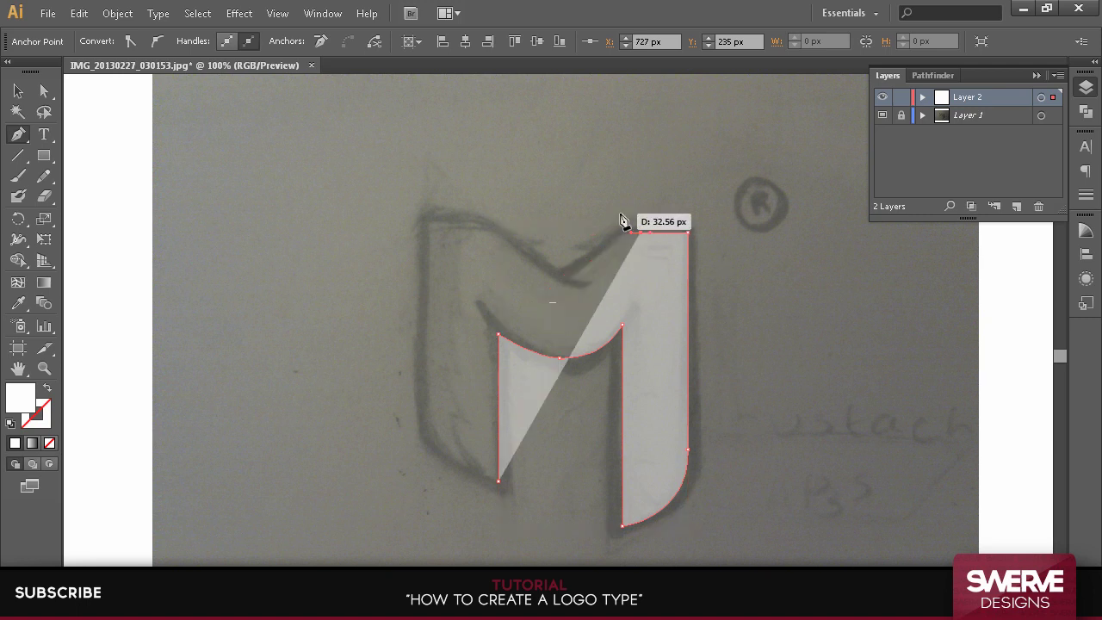
pyautogui.moveTo(573, 278); pyautogui.dragTo(528, 315)
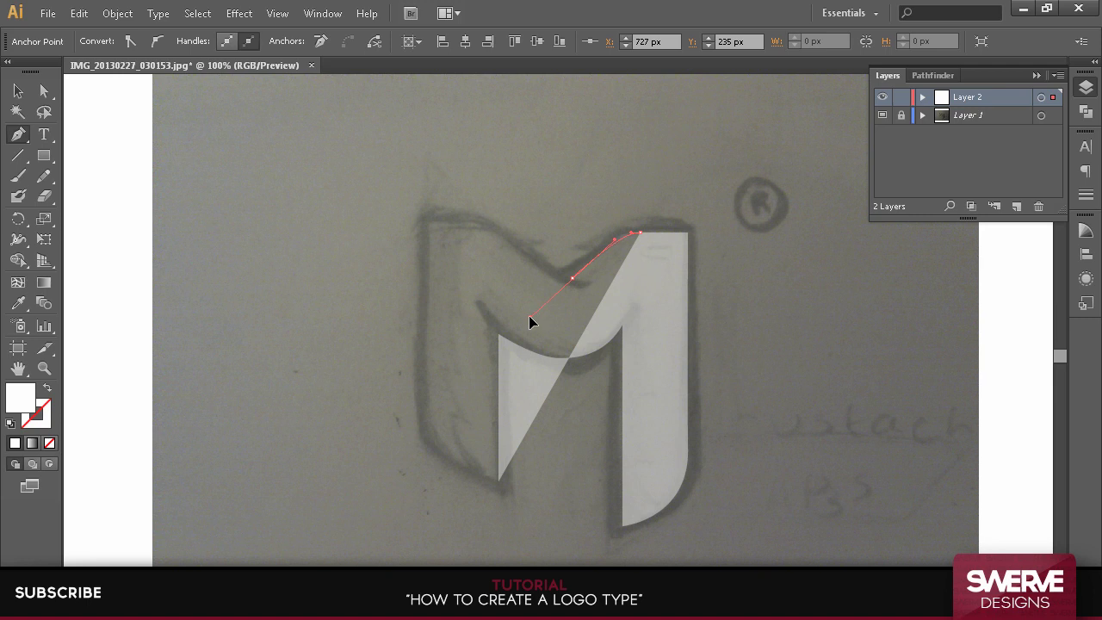
pyautogui.hotkey('ctrl', 'z')
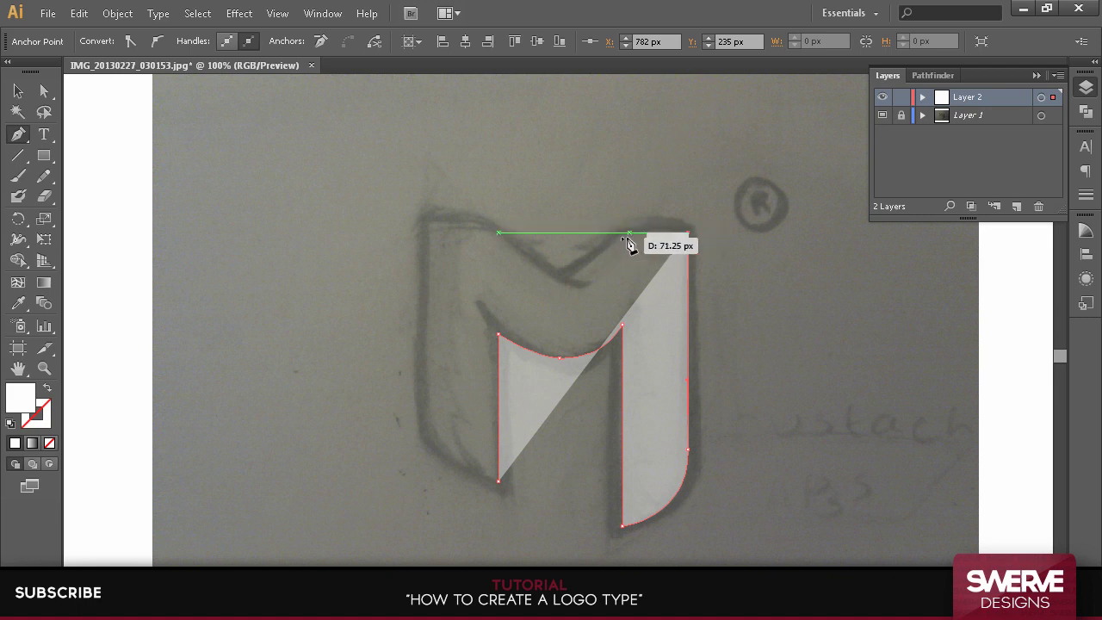
pyautogui.click(631, 233)
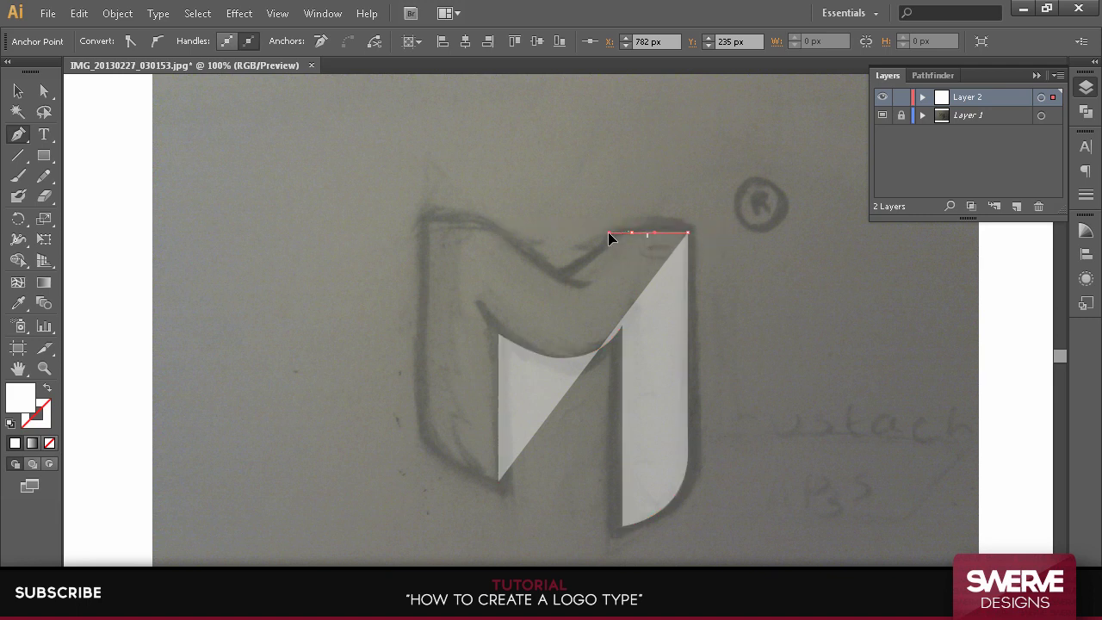
pyautogui.moveTo(609, 233); pyautogui.dragTo(619, 232)
# Step: Curve into the central dip, run down the rounded left leg, and close at the start anchor
pyautogui.moveTo(593, 269); pyautogui.dragTo(473, 203)
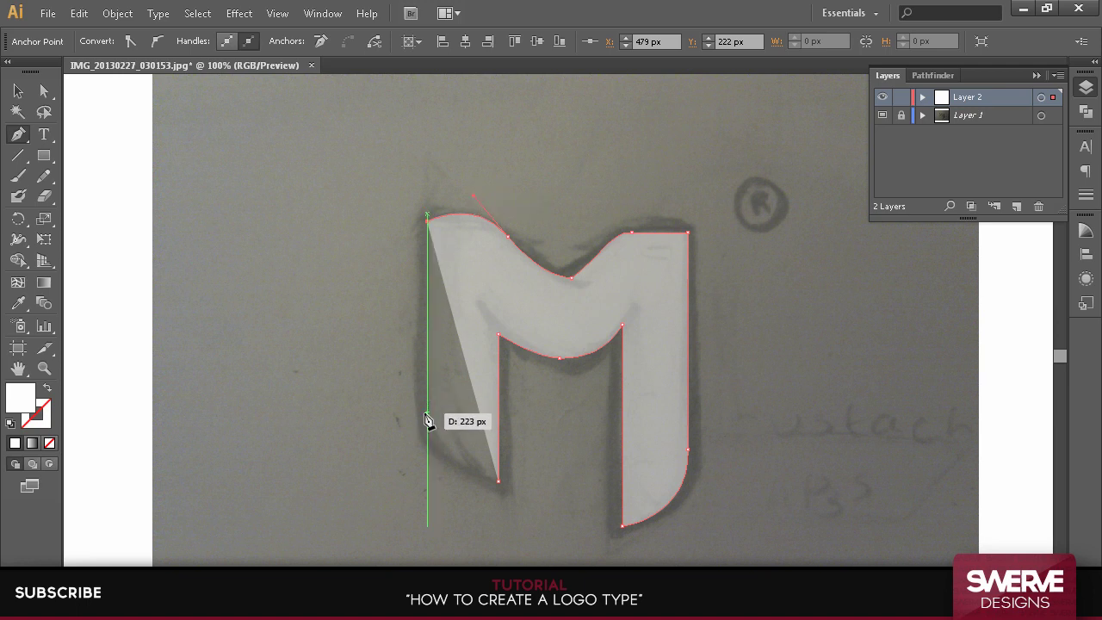
pyautogui.click(426, 414)
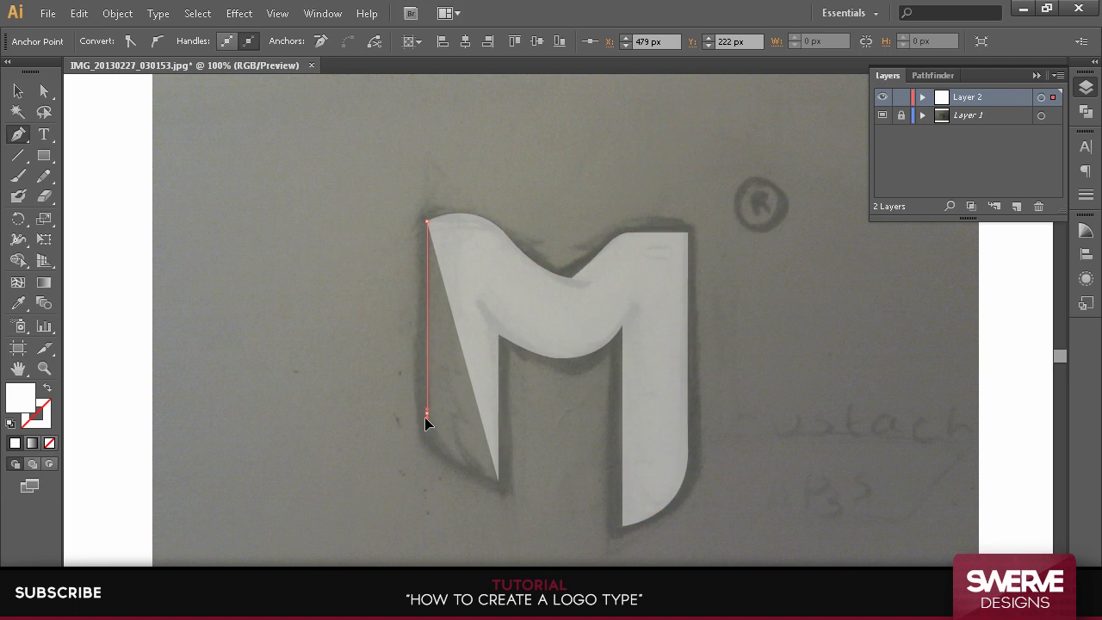
pyautogui.moveTo(427, 431); pyautogui.dragTo(456, 463)
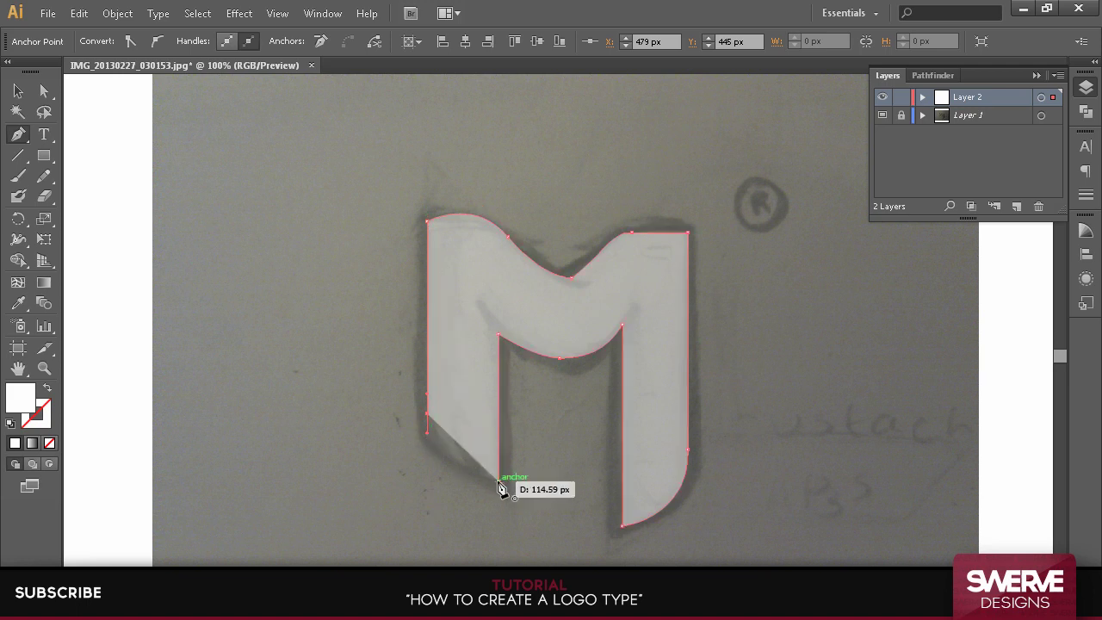
pyautogui.moveTo(499, 479); pyautogui.dragTo(559, 500)
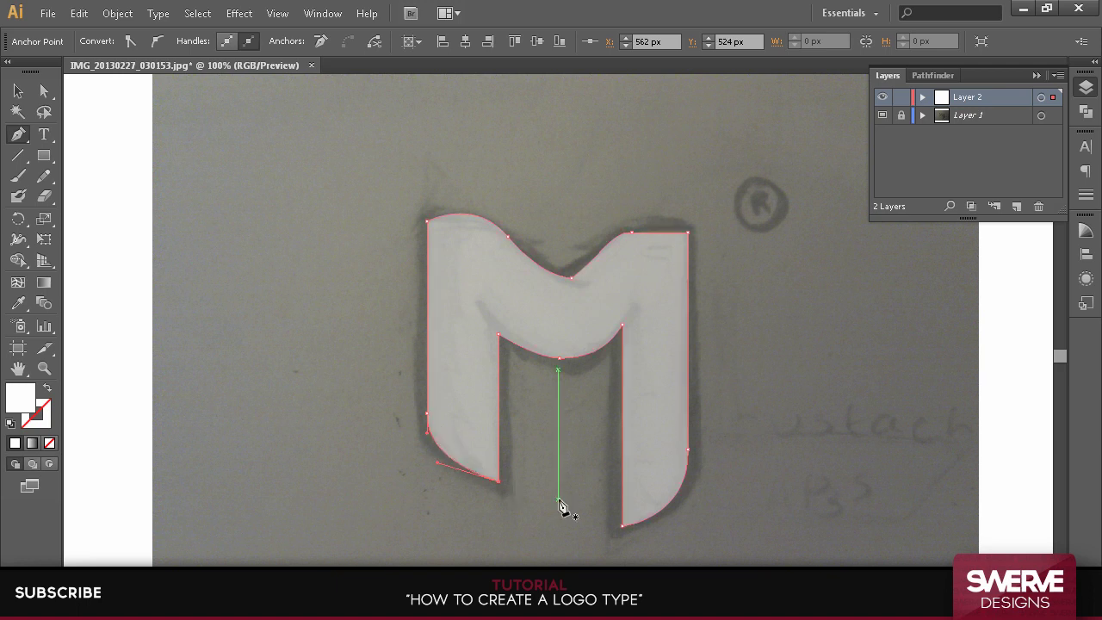
# Step: With Direct Selection, reshape the M's top-left curve toward the middle
pyautogui.click(18, 90)
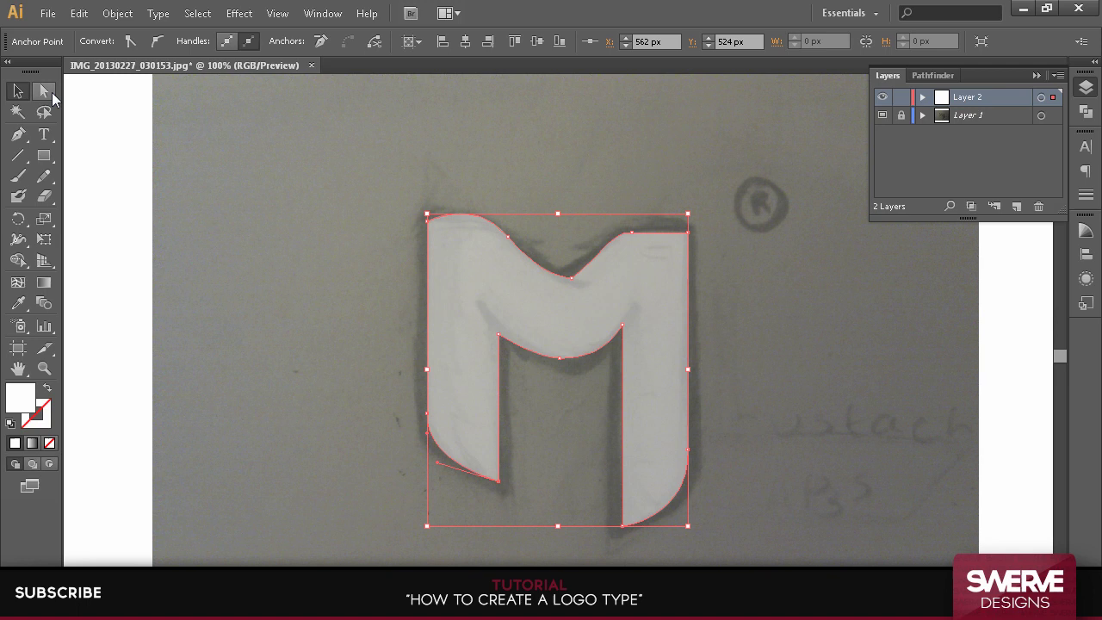
pyautogui.click(44, 90)
pyautogui.click(233, 147)
pyautogui.click(460, 238)
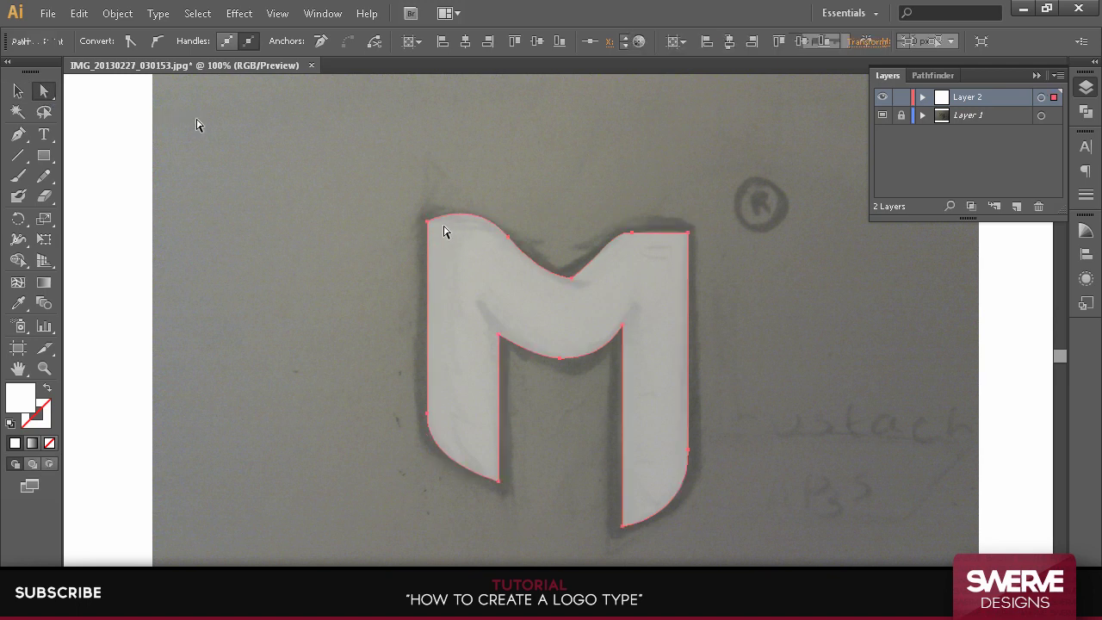
pyautogui.click(427, 223)
pyautogui.moveTo(475, 199); pyautogui.dragTo(494, 218)
# Step: Select the inner anchors and reshape the bottom inner curve into a smoother U
pyautogui.click(546, 234)
pyautogui.click(572, 281)
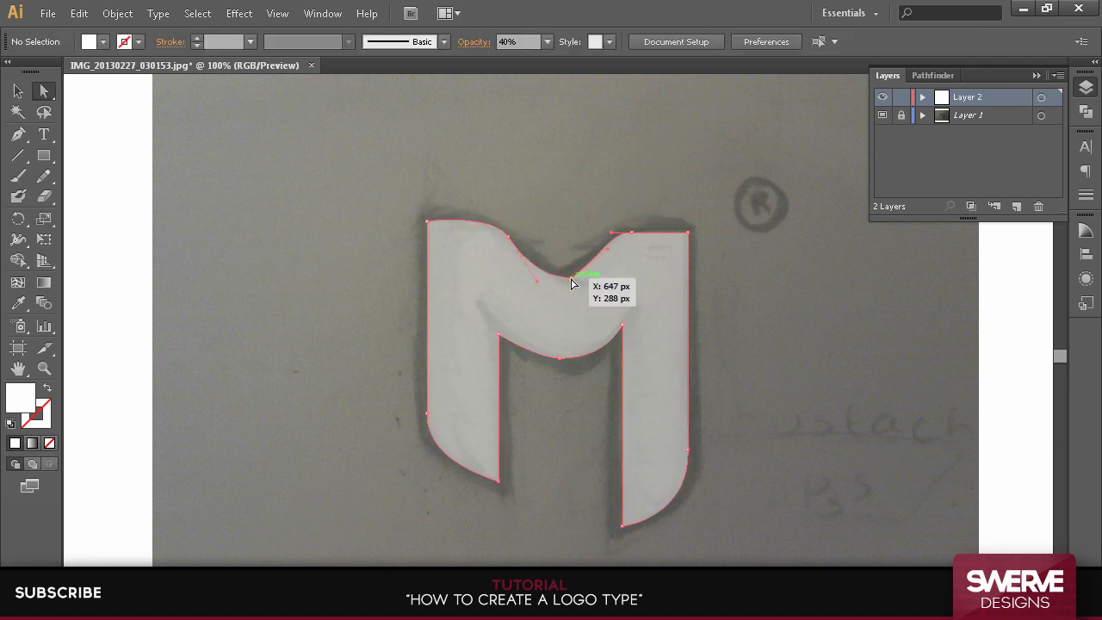
pyautogui.click(497, 335)
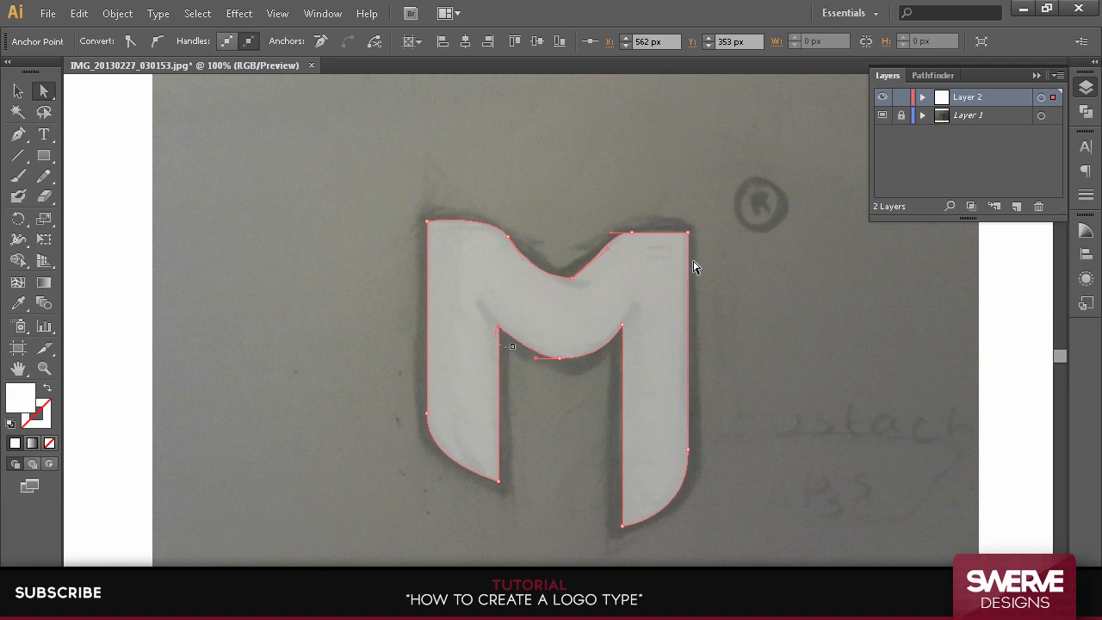
pyautogui.click(732, 356)
pyautogui.click(561, 359)
pyautogui.moveTo(595, 356); pyautogui.dragTo(597, 379)
# Step: Reselect the inner arch's bottom-middle anchor, checking the curve between selections
pyautogui.click(540, 364)
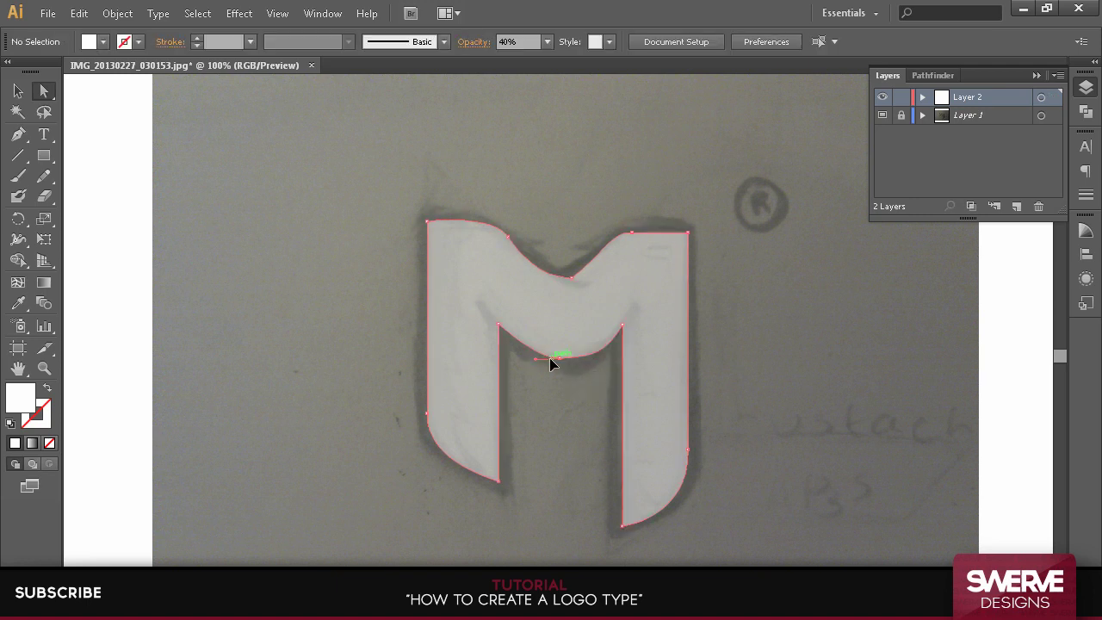
pyautogui.click(551, 362)
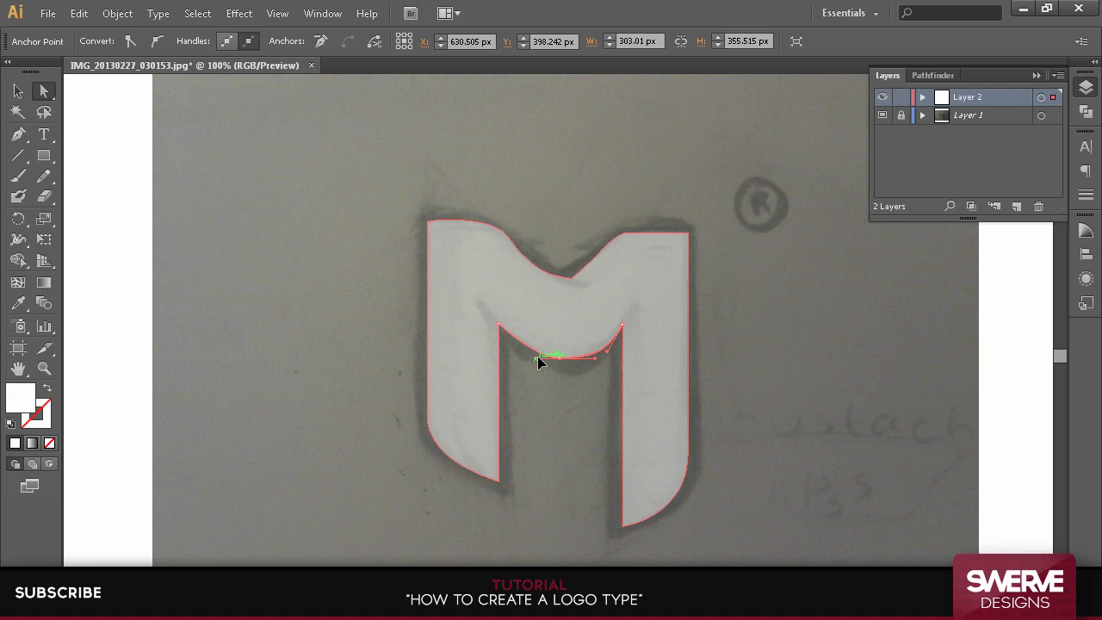
pyautogui.click(560, 359)
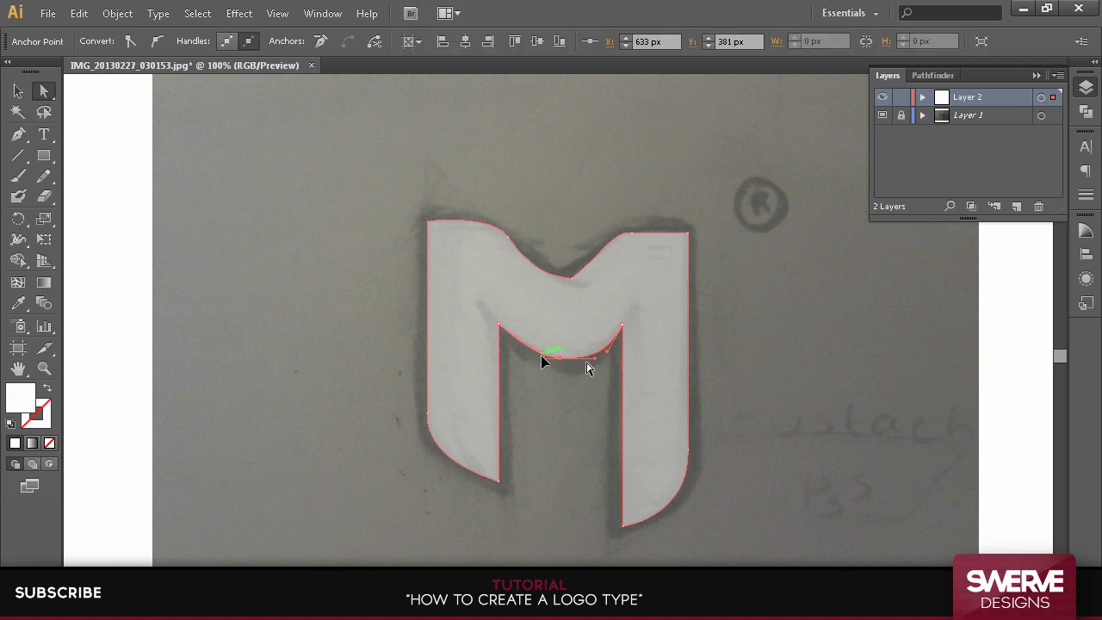
pyautogui.click(586, 392)
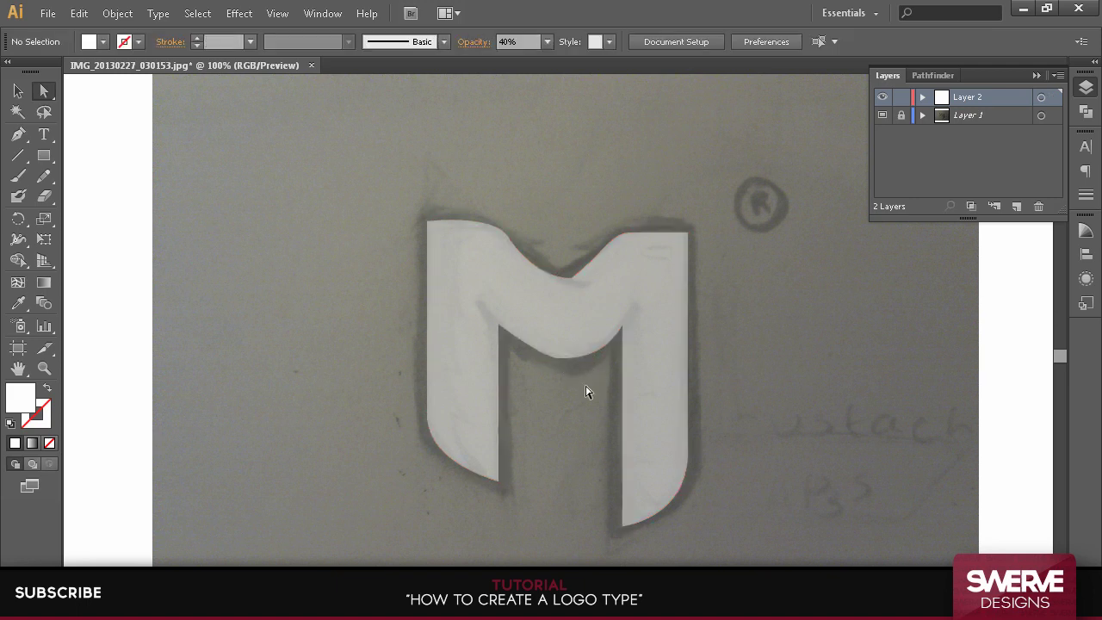
pyautogui.click(559, 360)
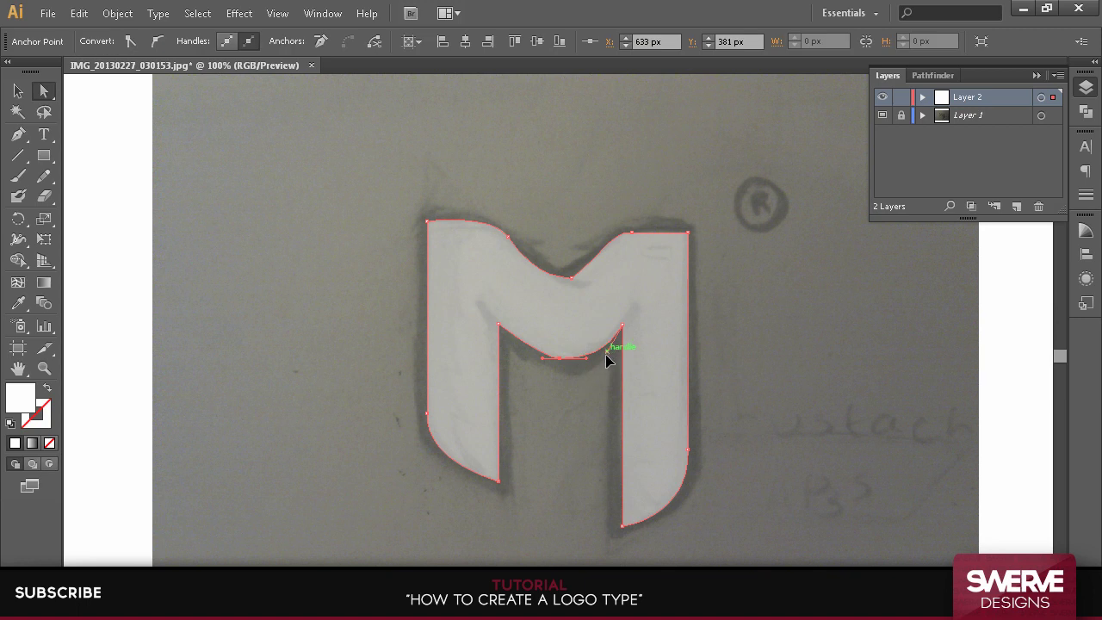
pyautogui.click(598, 416)
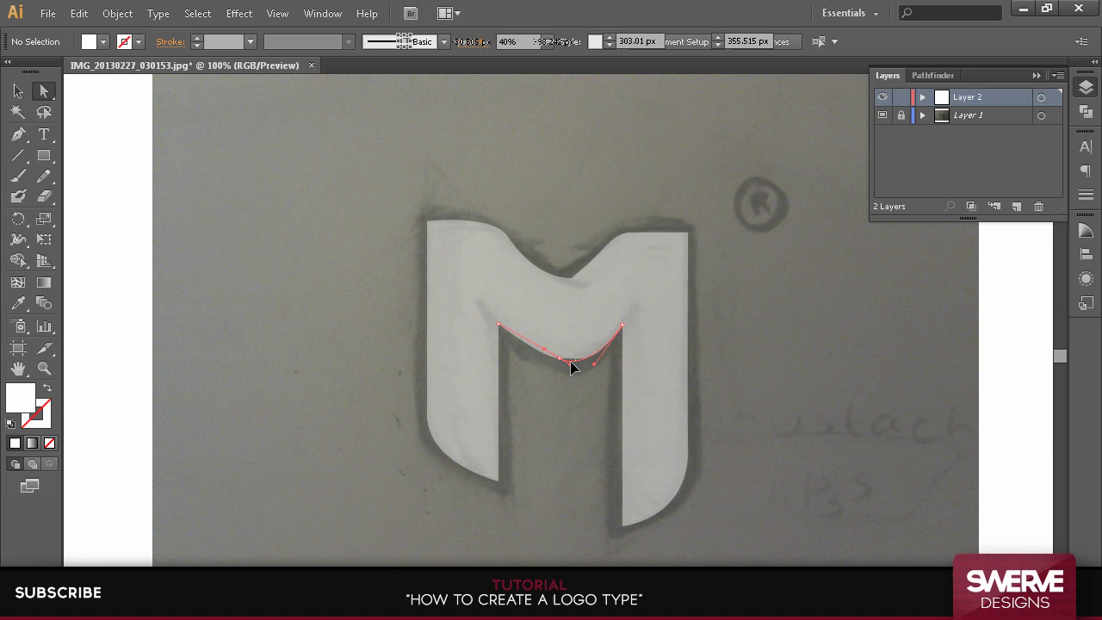
pyautogui.click(561, 366)
# Step: Nudge the bottom-middle anchor and handles to smooth the lower inner curve
pyautogui.moveTo(561, 366); pyautogui.dragTo(567, 371)
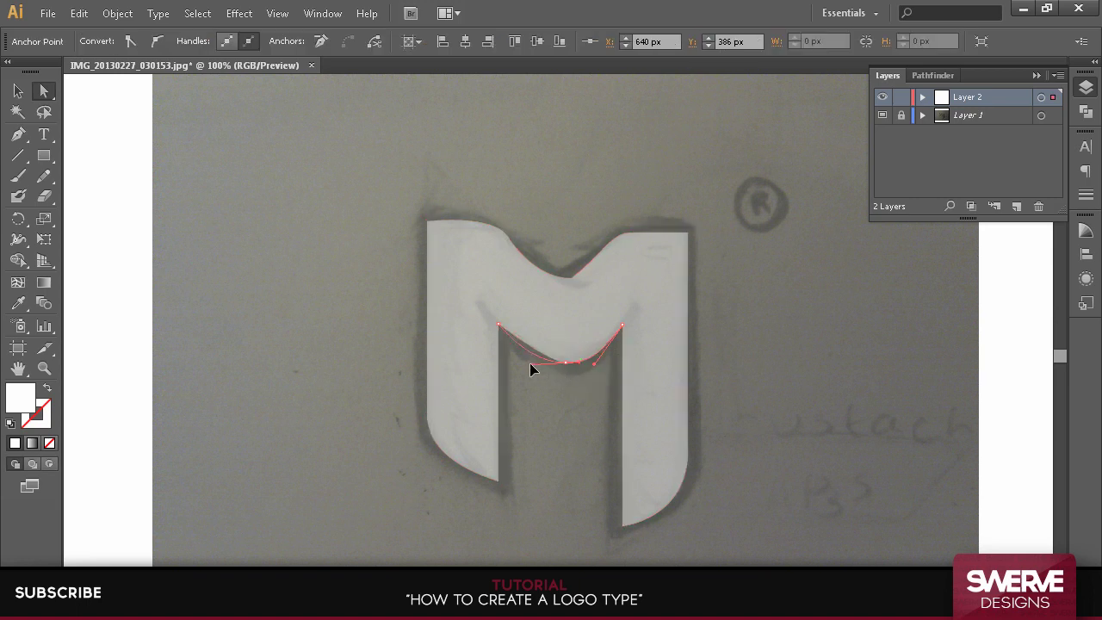
pyautogui.click(573, 384)
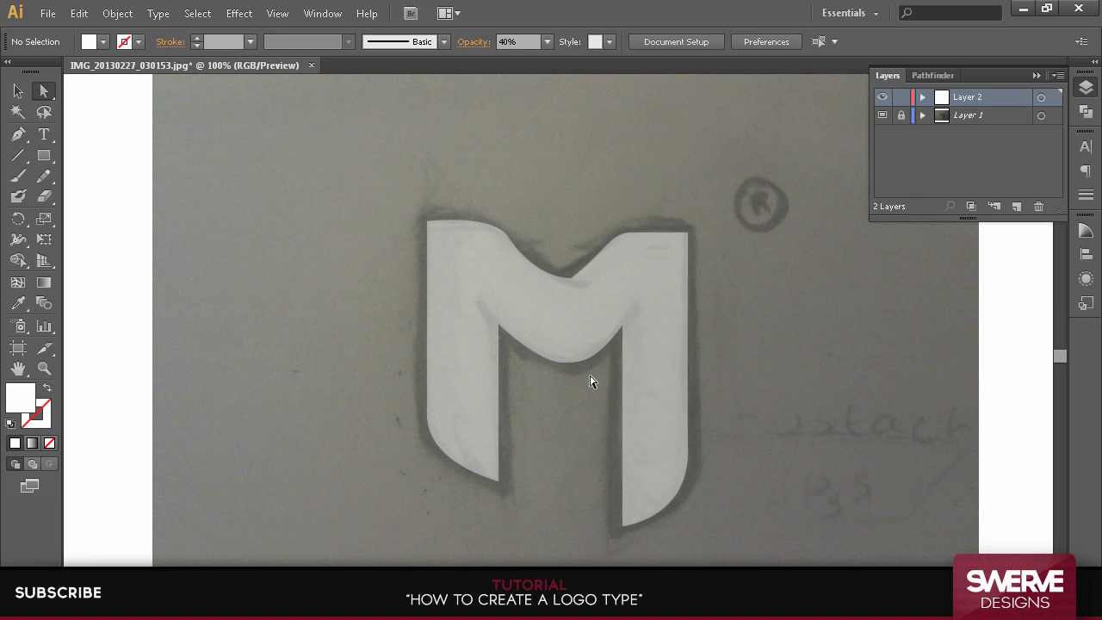
pyautogui.moveTo(584, 372); pyautogui.dragTo(587, 371)
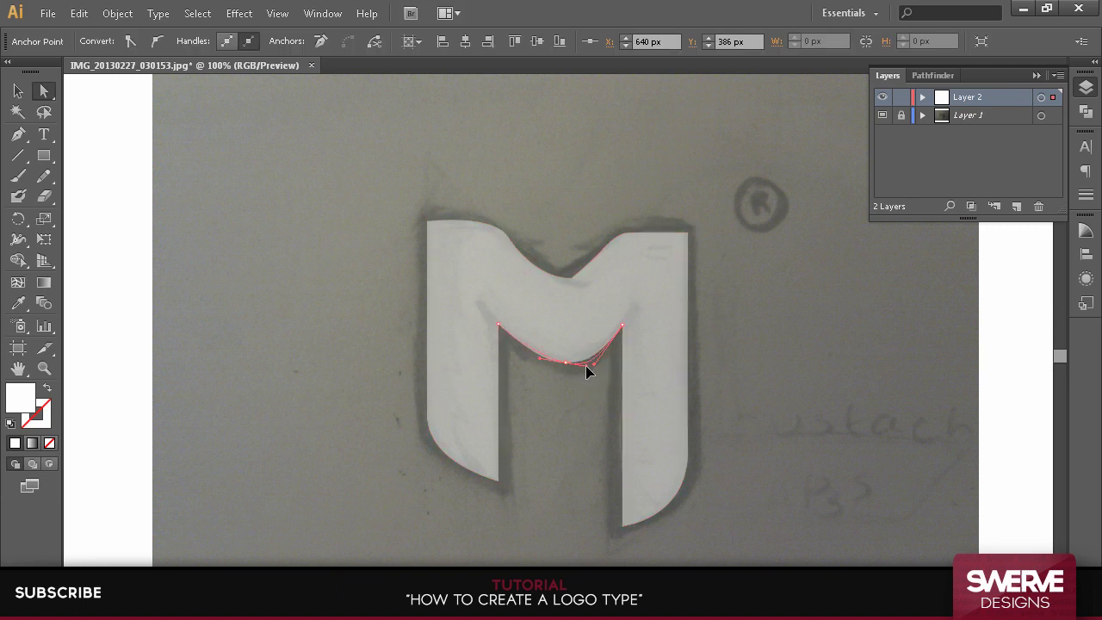
pyautogui.click(588, 382)
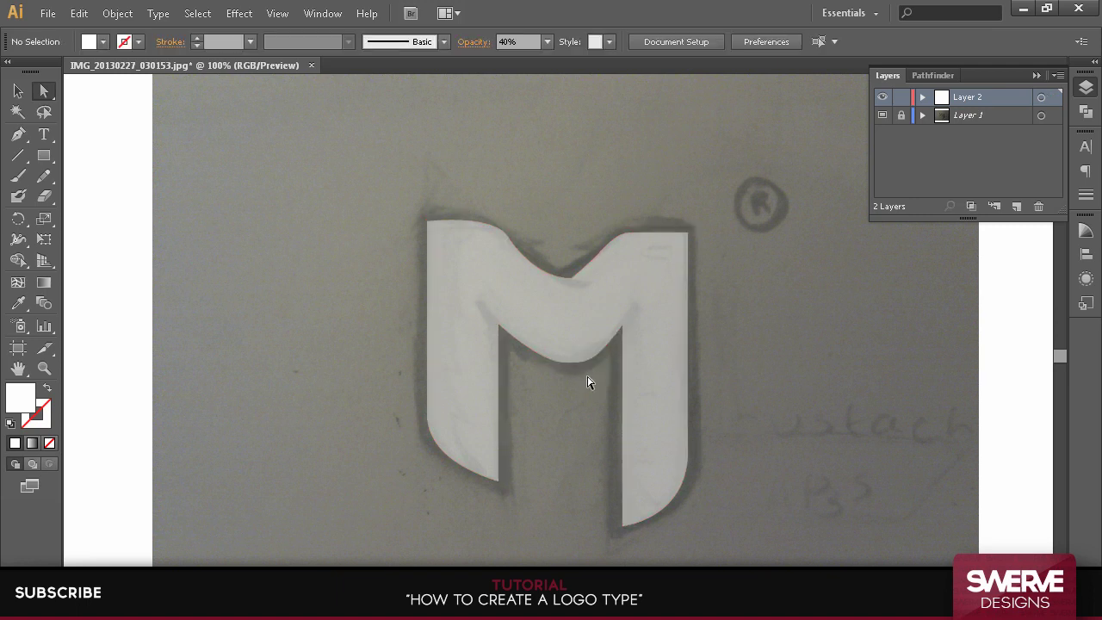
pyautogui.moveTo(573, 367); pyautogui.dragTo(607, 372)
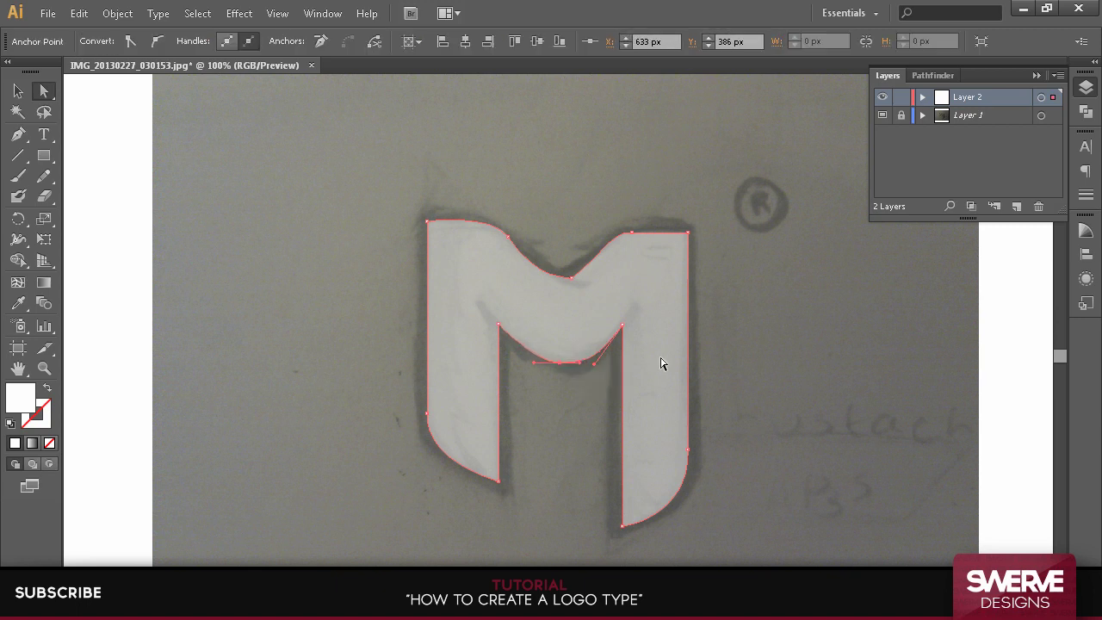
pyautogui.click(706, 360)
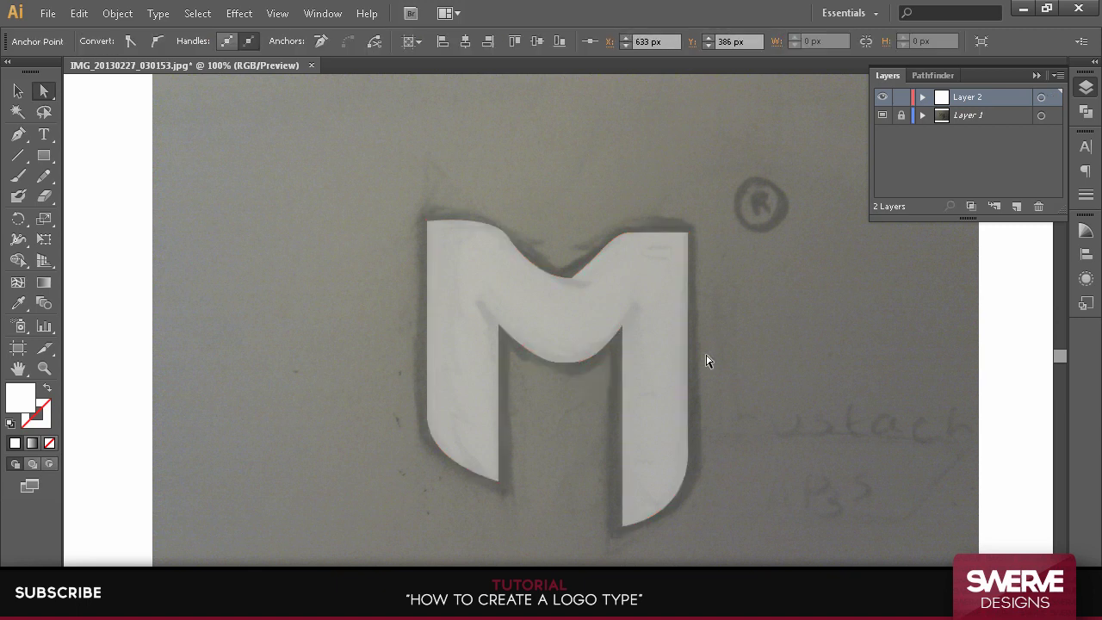
# Step: Move the top valley point down and left, then review the whole M path
pyautogui.click(558, 275)
pyautogui.click(542, 282)
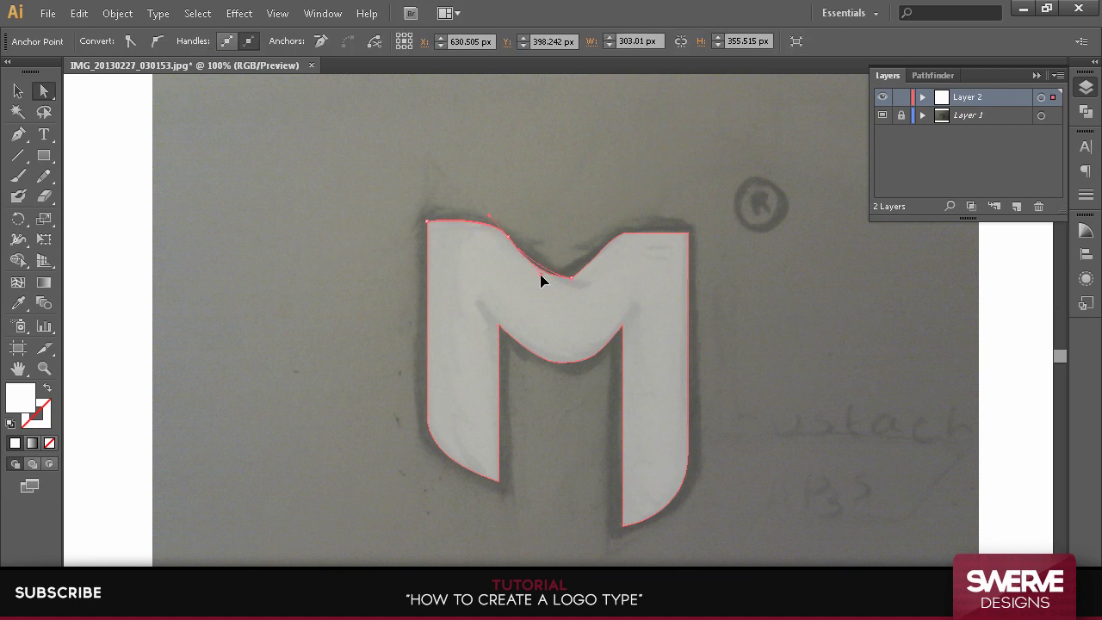
pyautogui.moveTo(571, 277); pyautogui.dragTo(567, 295)
pyautogui.click(766, 360)
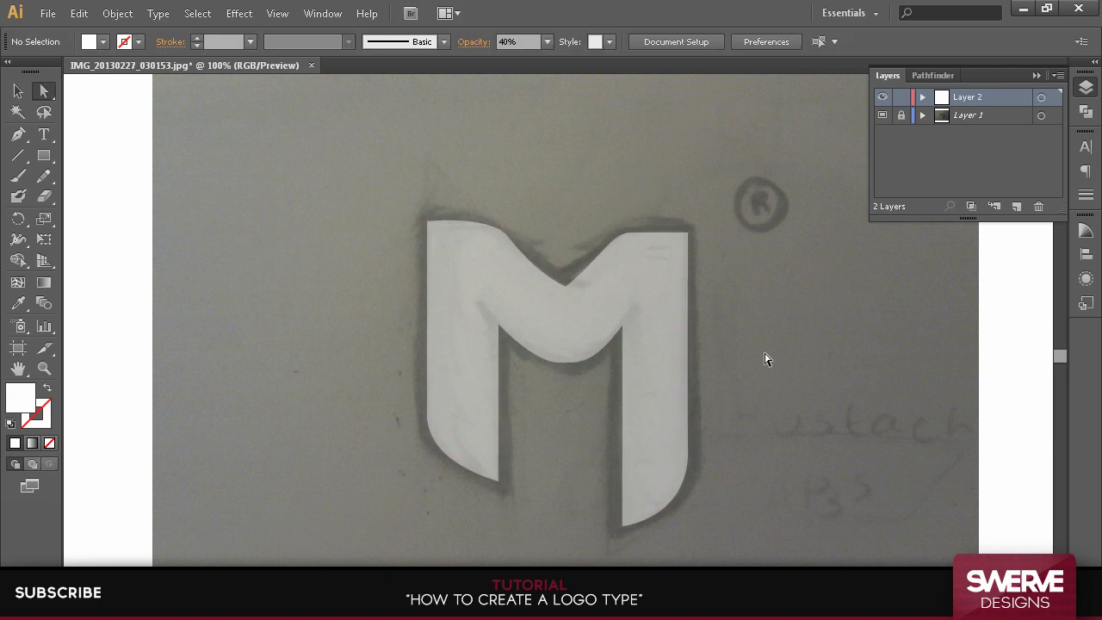
pyautogui.click(537, 279)
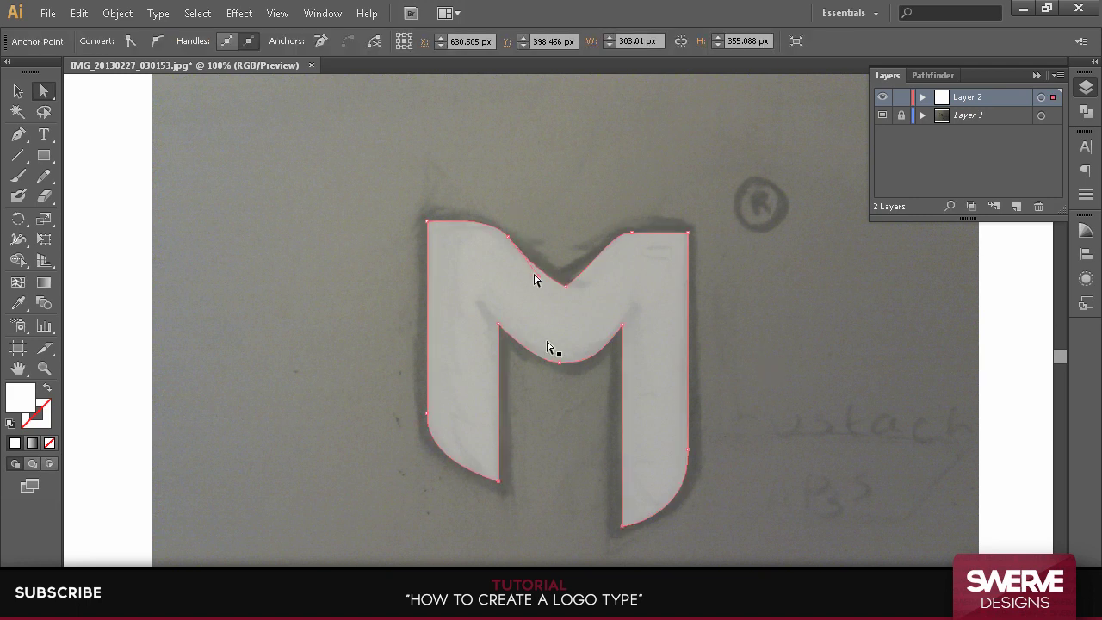
pyautogui.click(814, 275)
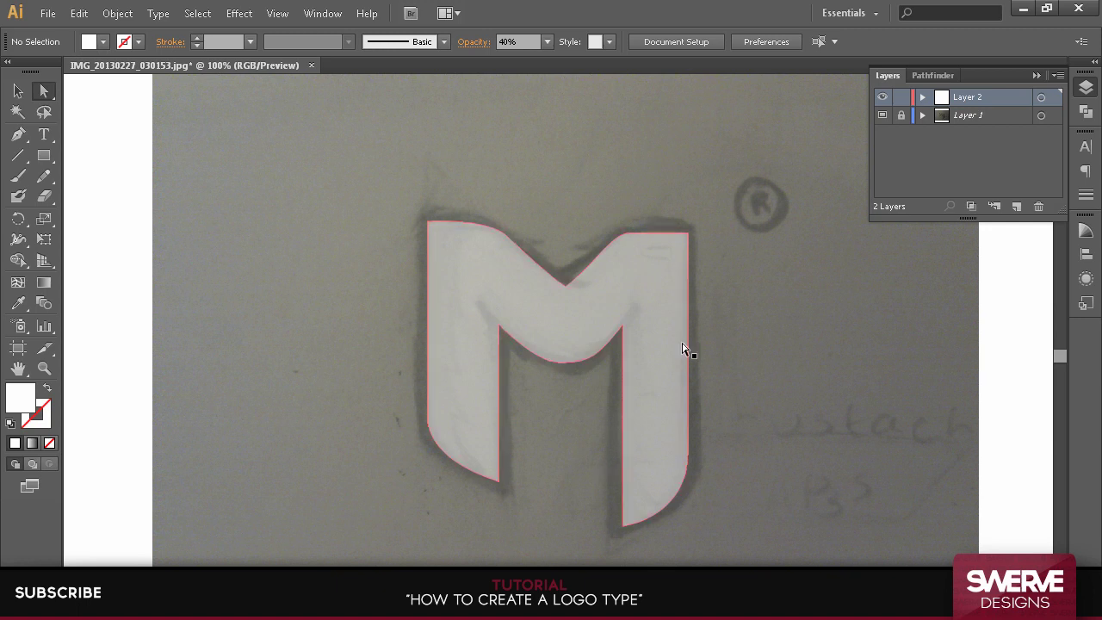
pyautogui.click(472, 322)
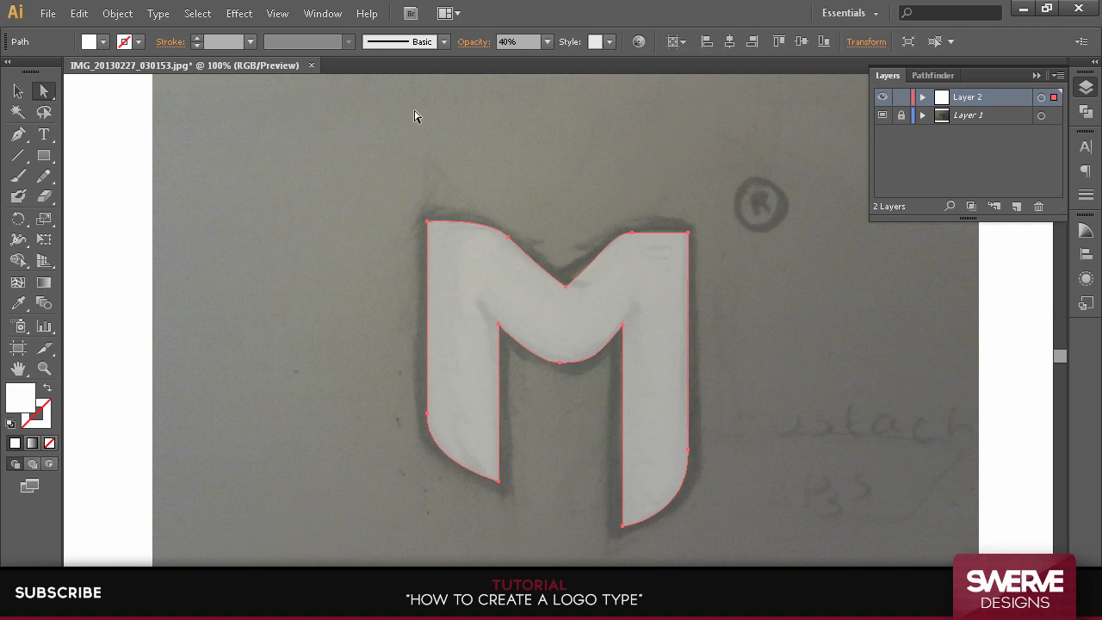
pyautogui.click(800, 348)
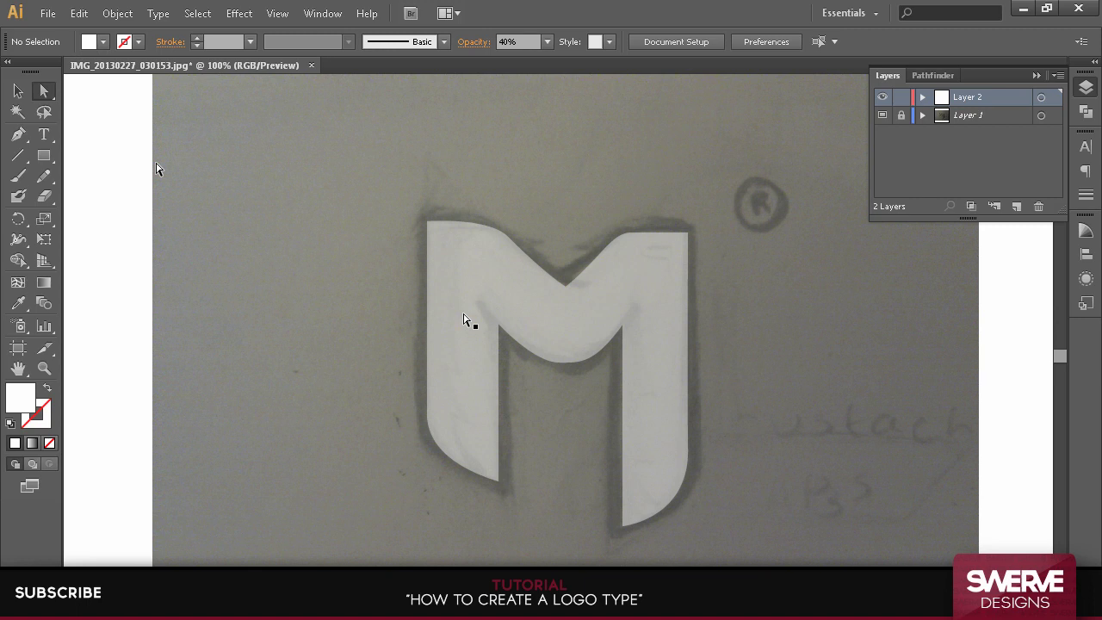
pyautogui.click(18, 134)
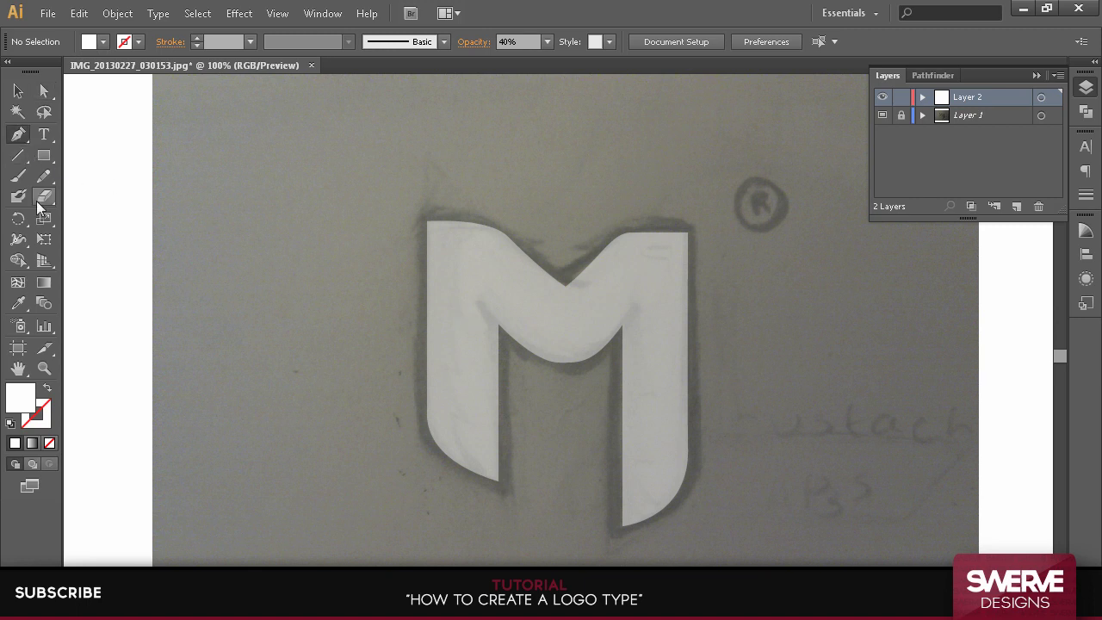
# Step: Set the fill colour to red FF0000 and hide Layer 2's traced M
pyautogui.doubleClick(26, 412)
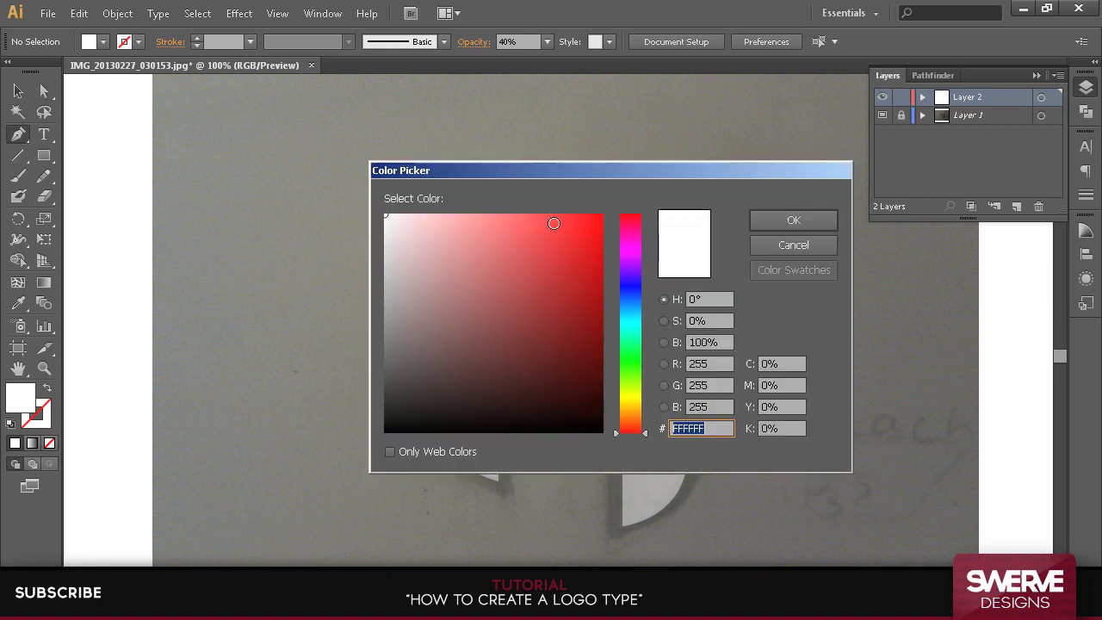
pyautogui.click(601, 216)
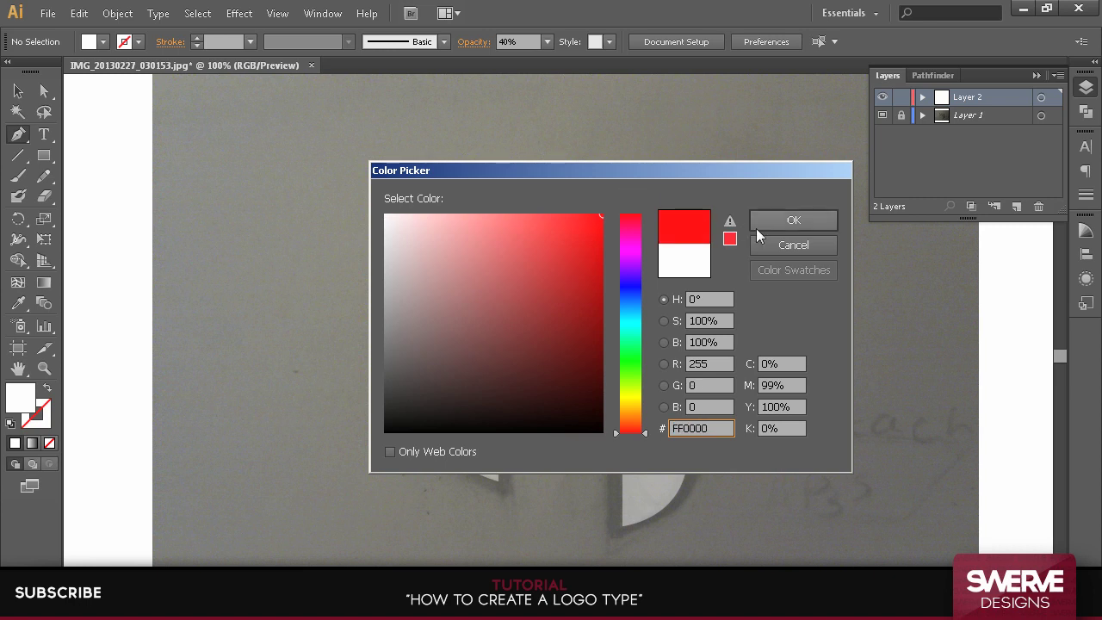
pyautogui.click(793, 221)
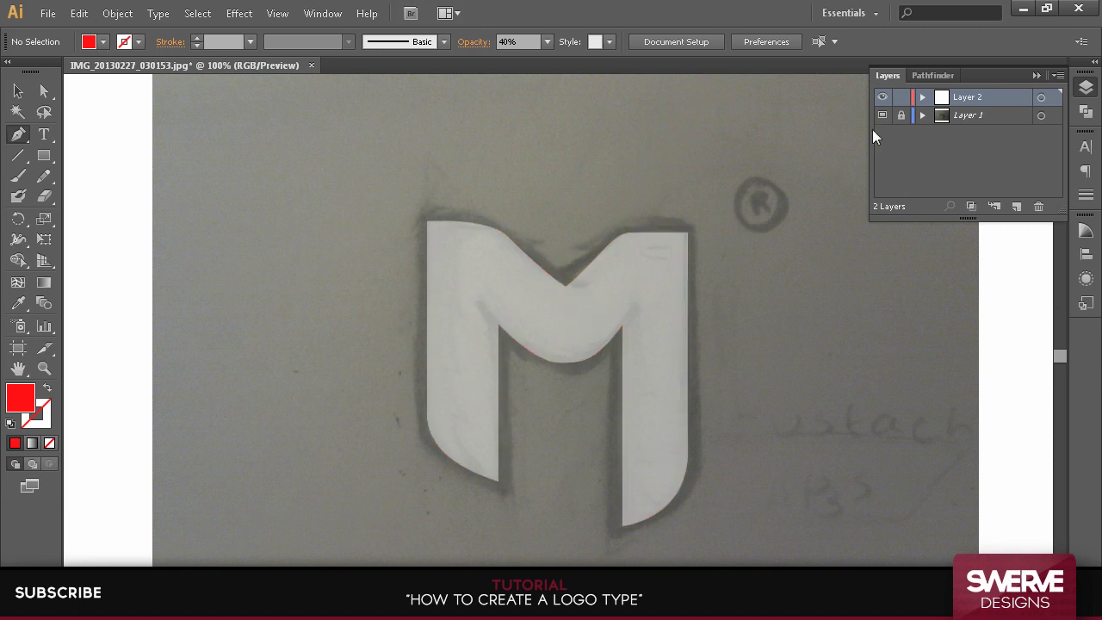
pyautogui.click(883, 98)
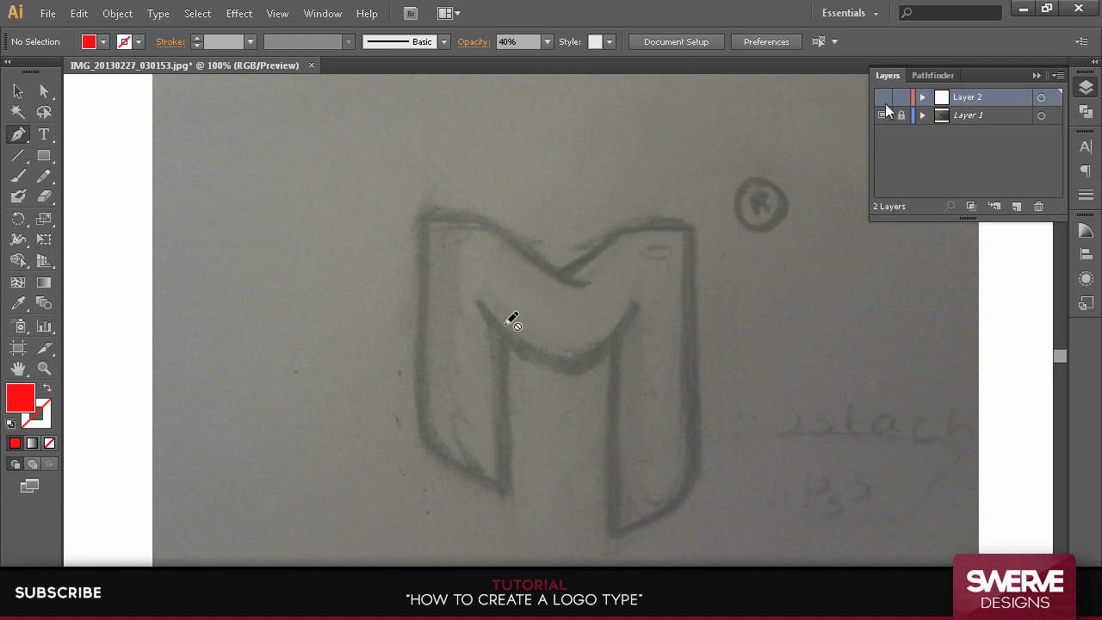
# Step: Show the M again and, zoomed to 200%, draw a closed red curved sliver in its top valley
pyautogui.click(882, 98)
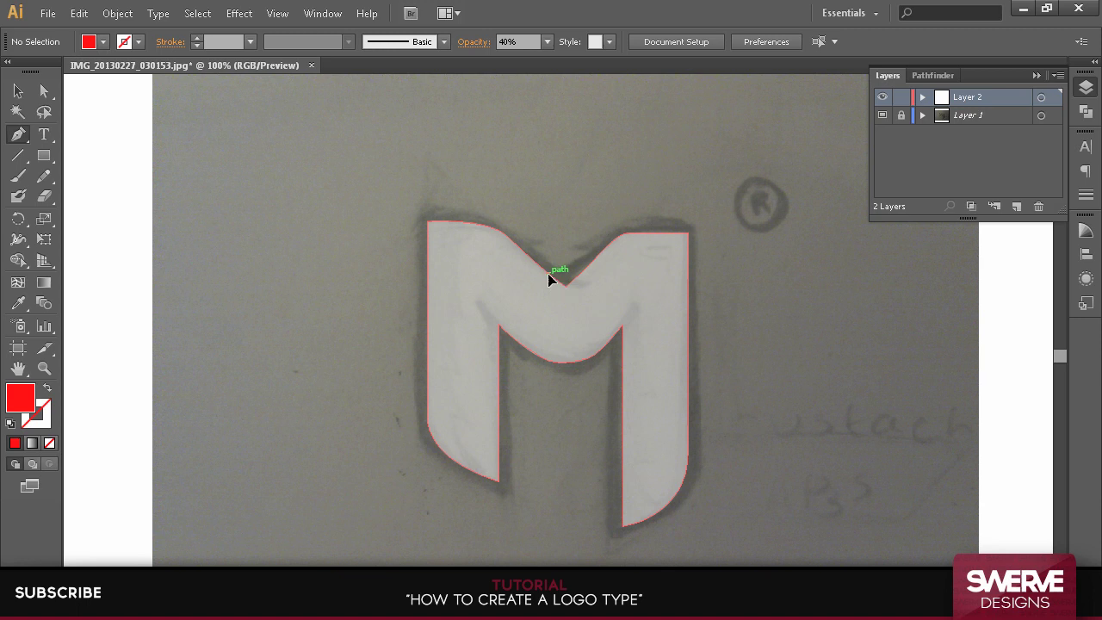
pyautogui.moveTo(561, 288); pyautogui.dragTo(589, 299)
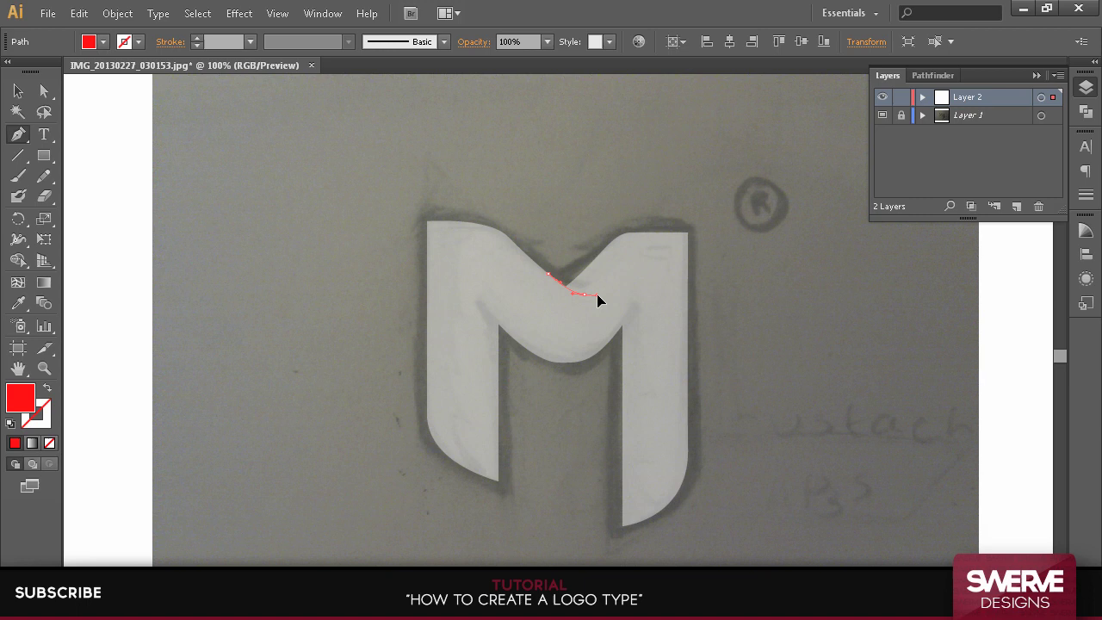
pyautogui.moveTo(599, 297); pyautogui.dragTo(534, 243)
pyautogui.click(34, 575)
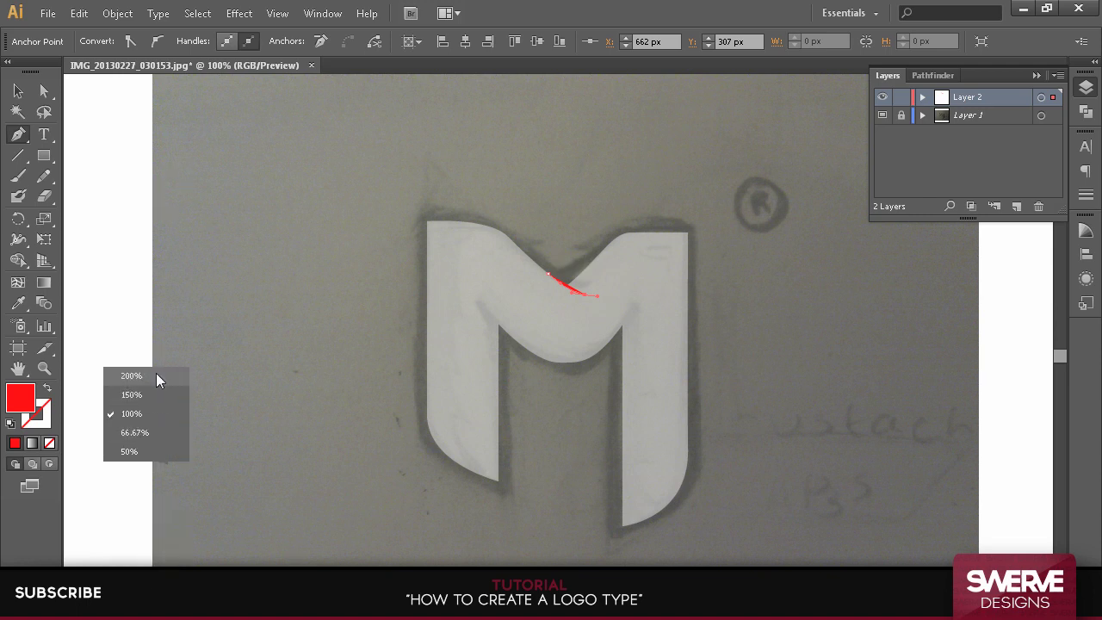
pyautogui.click(156, 373)
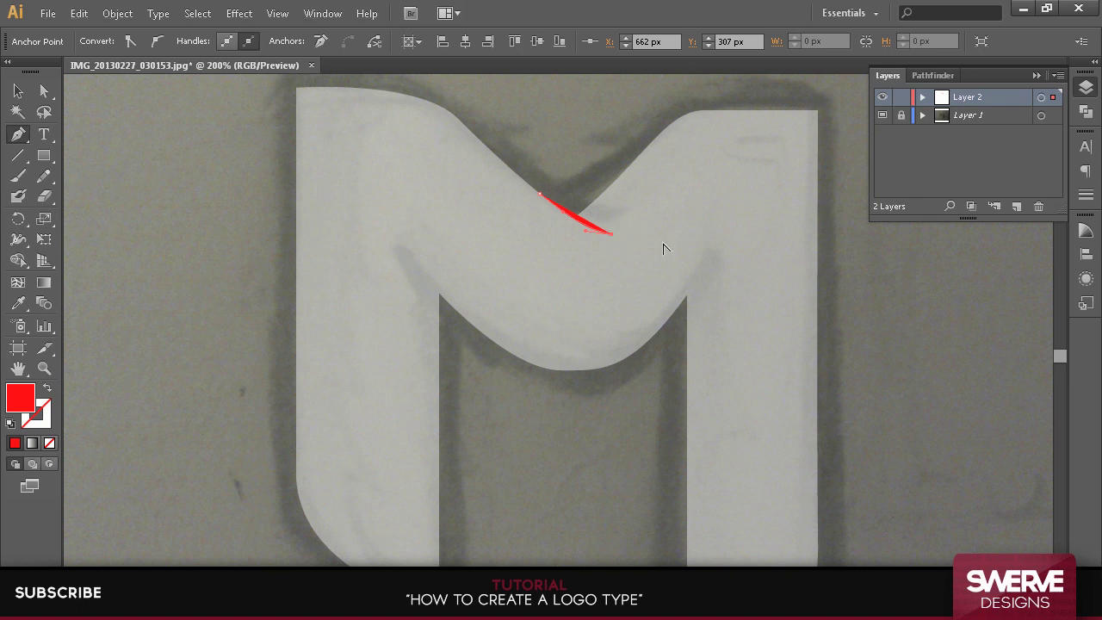
pyautogui.scroll(3, 1065, 360)
pyautogui.scroll(-3, 1065, 360)
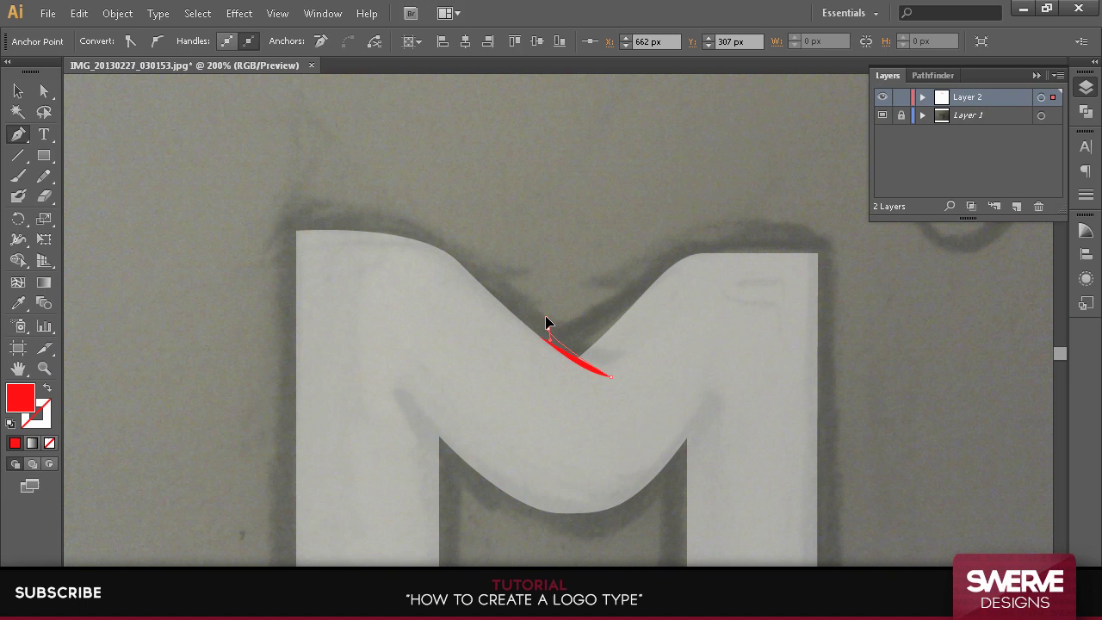
pyautogui.moveTo(512, 305); pyautogui.dragTo(511, 289)
pyautogui.click(551, 337)
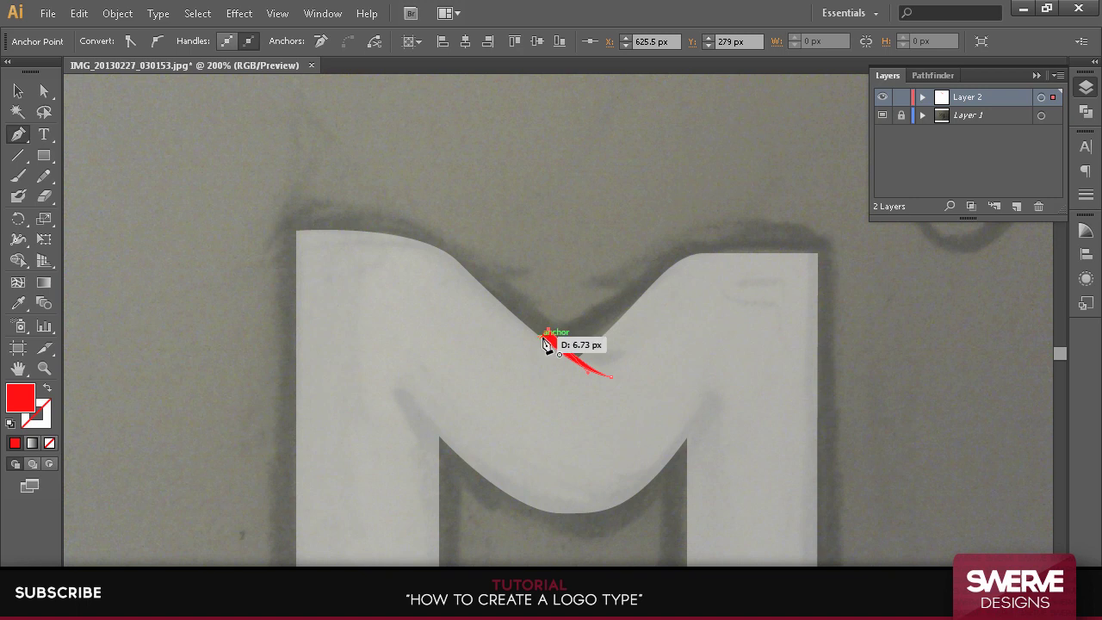
# Step: Select the M and red sliver and subtract the sliver with Pathfinder Minus Front
pyautogui.click(13, 90)
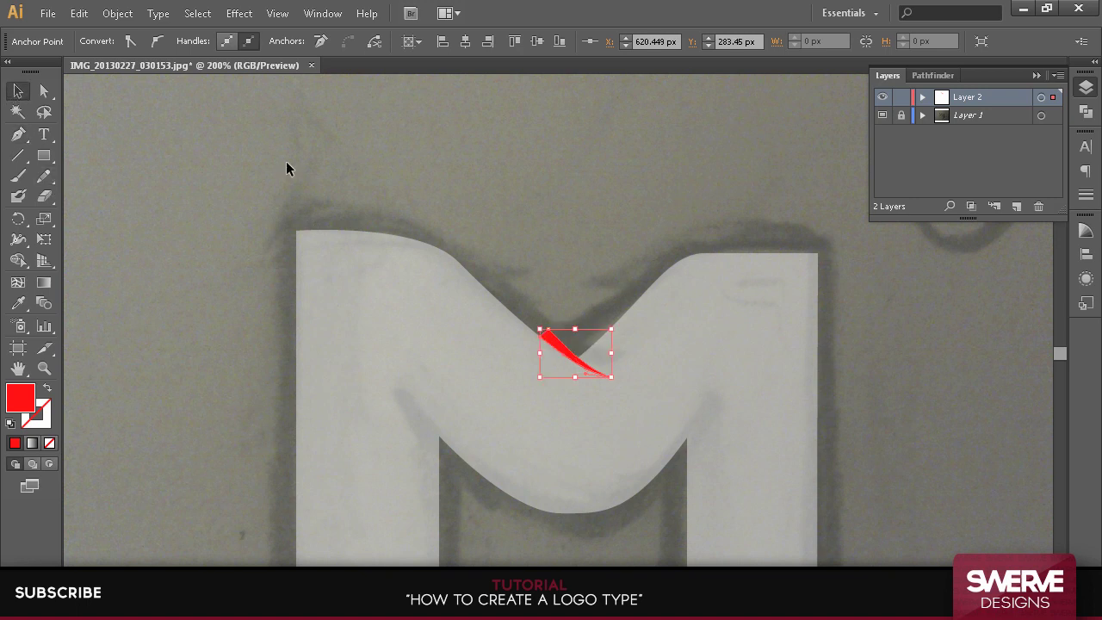
pyautogui.hotkey('ctrl', 'a')
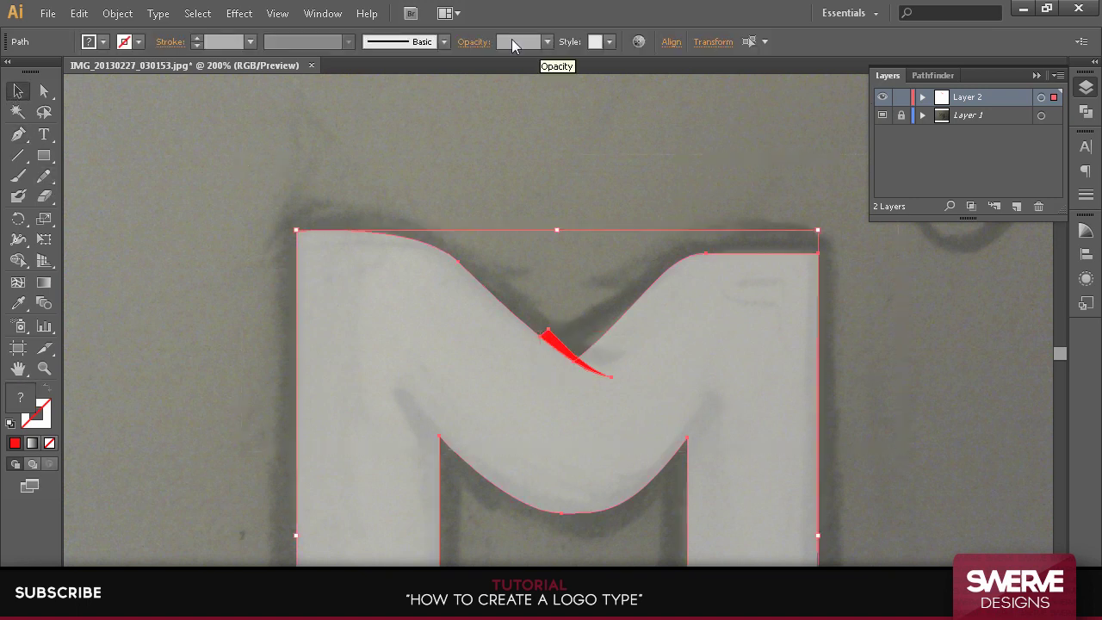
pyautogui.click(318, 16)
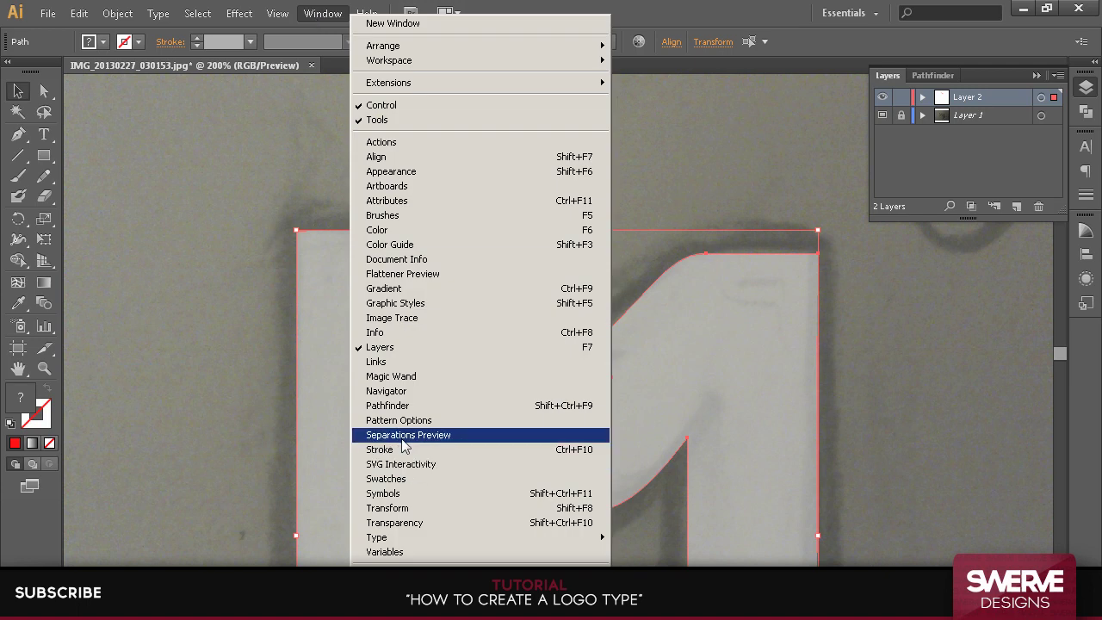
pyautogui.click(402, 409)
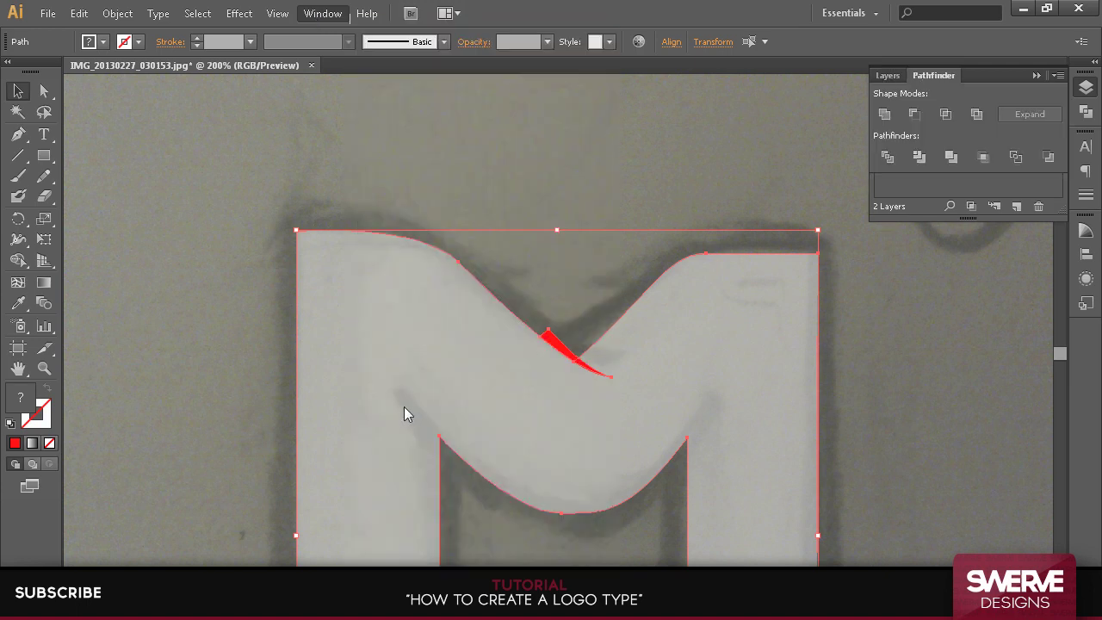
pyautogui.click(913, 115)
pyautogui.click(950, 301)
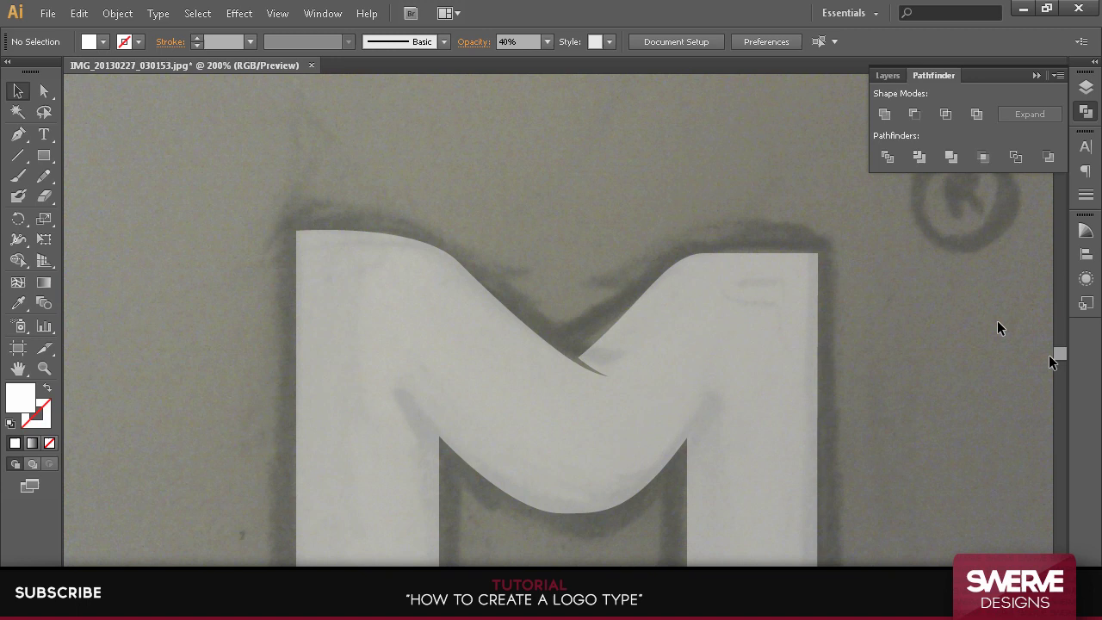
# Step: Set the M's opacity to 100% so it becomes solid white
pyautogui.scroll(-3, 1056, 362)
pyautogui.scroll(3, 1056, 361)
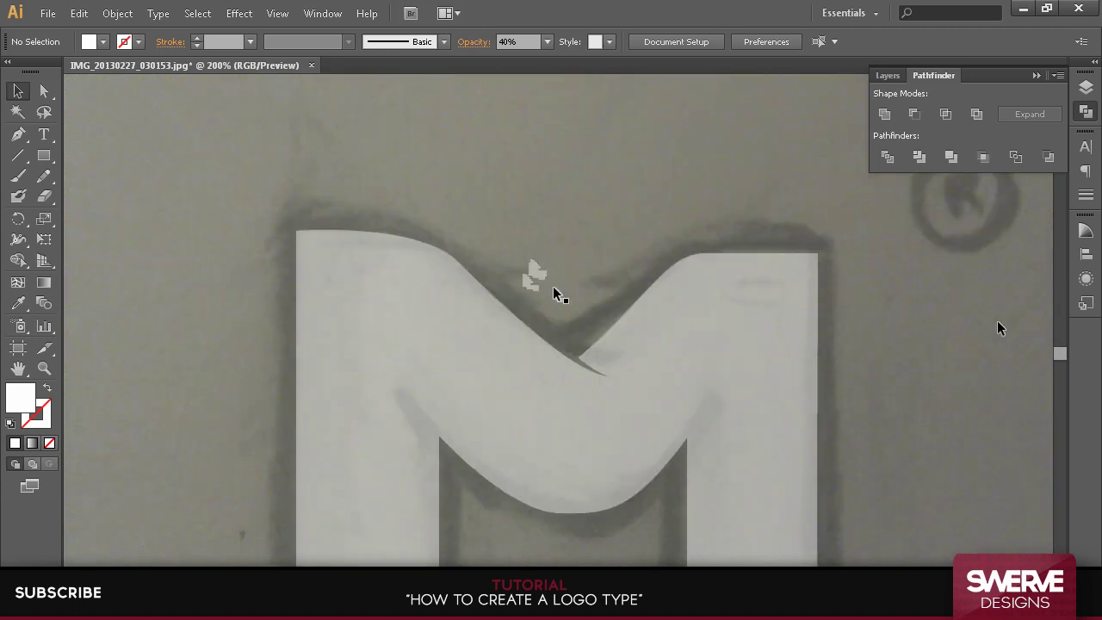
pyautogui.scroll(-2, 549, 327)
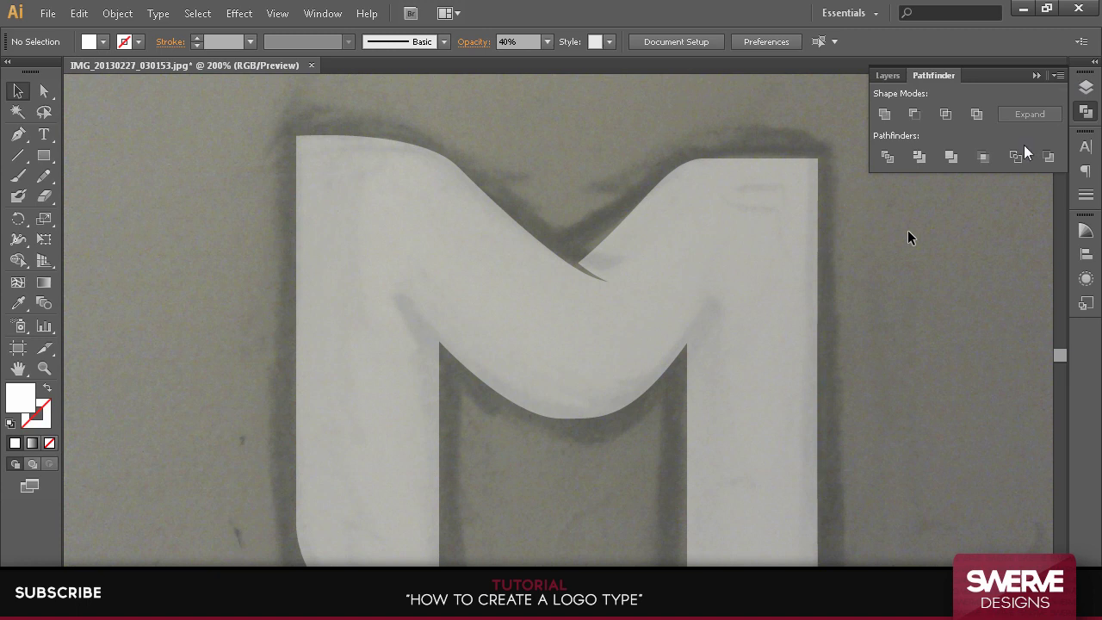
pyautogui.click(772, 258)
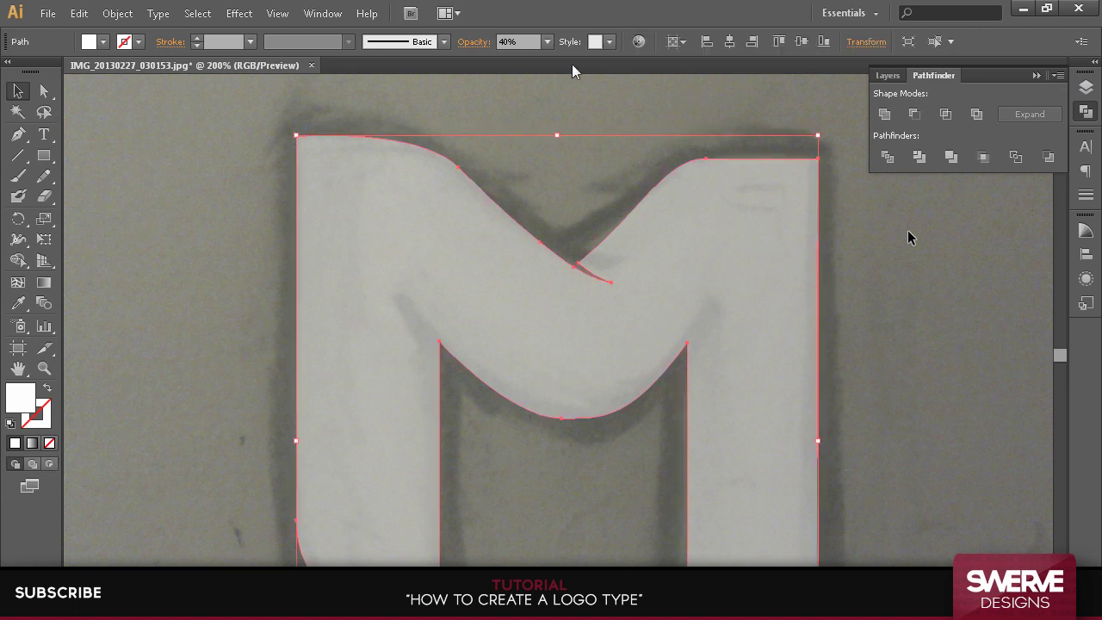
pyautogui.click(546, 42)
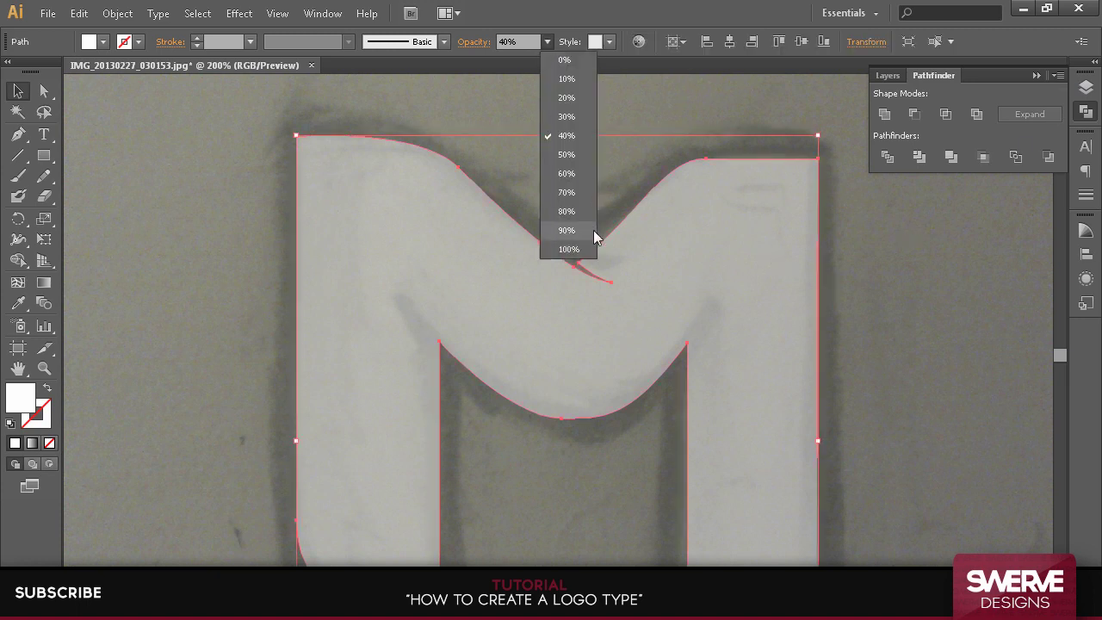
pyautogui.click(593, 248)
pyautogui.click(937, 323)
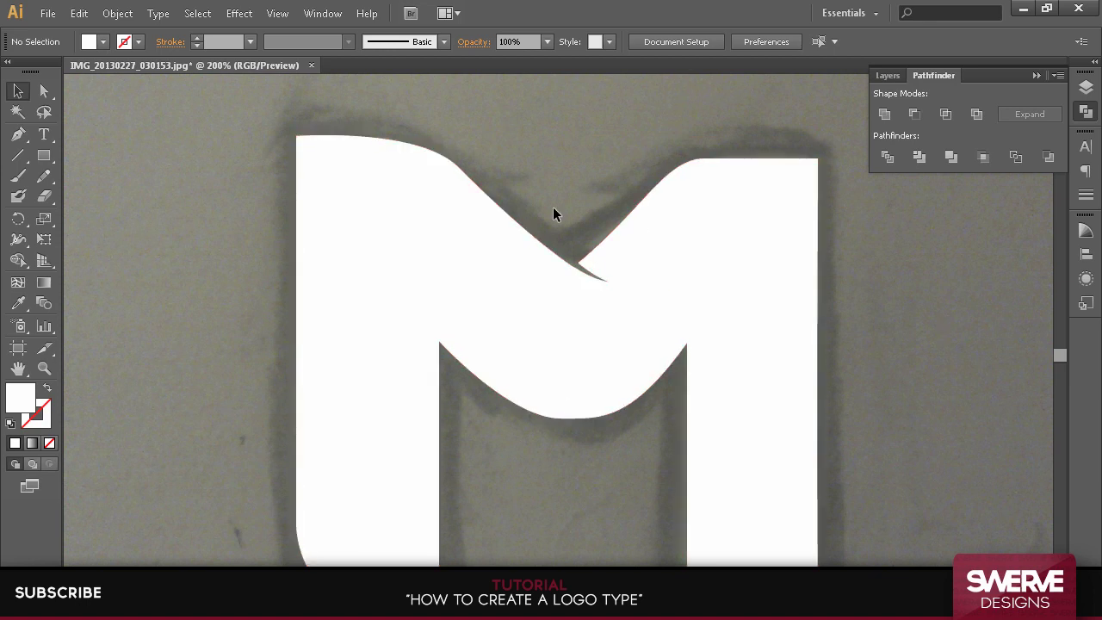
# Step: At 150% zoom, check the sketch under the M, then start a second Pen sliver on its inner right edge
pyautogui.click(103, 575)
pyautogui.click(134, 396)
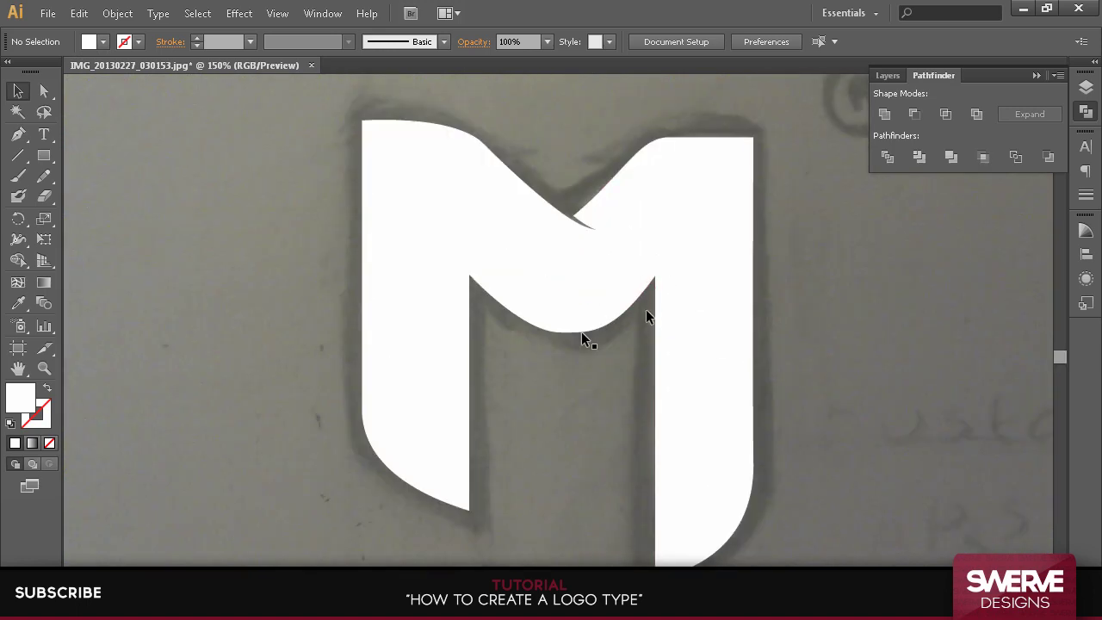
pyautogui.click(1086, 87)
pyautogui.click(883, 98)
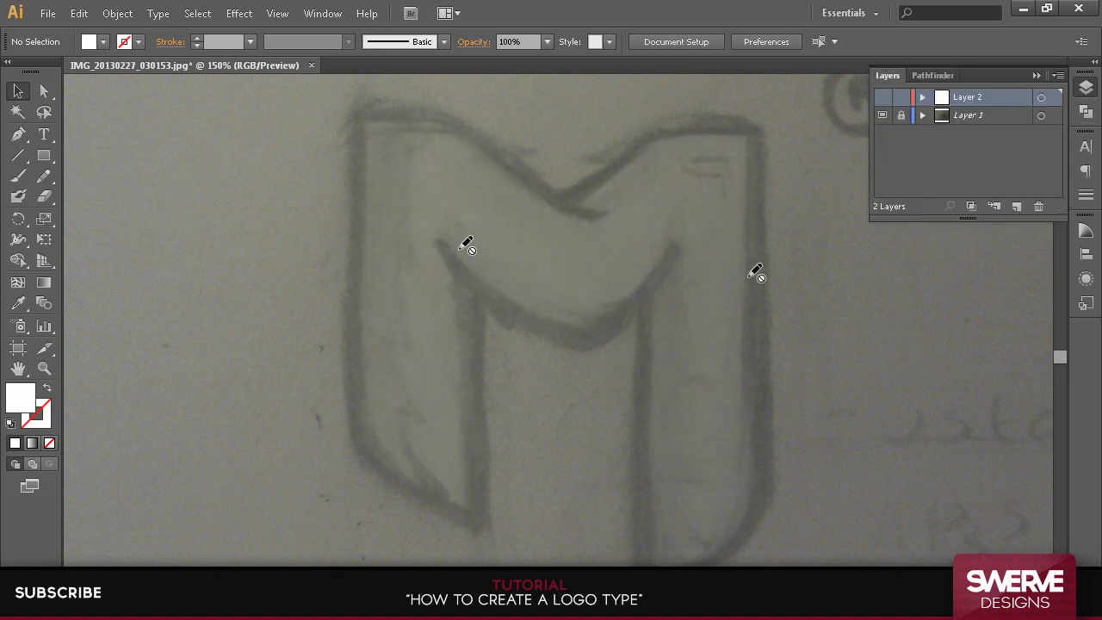
pyautogui.click(883, 98)
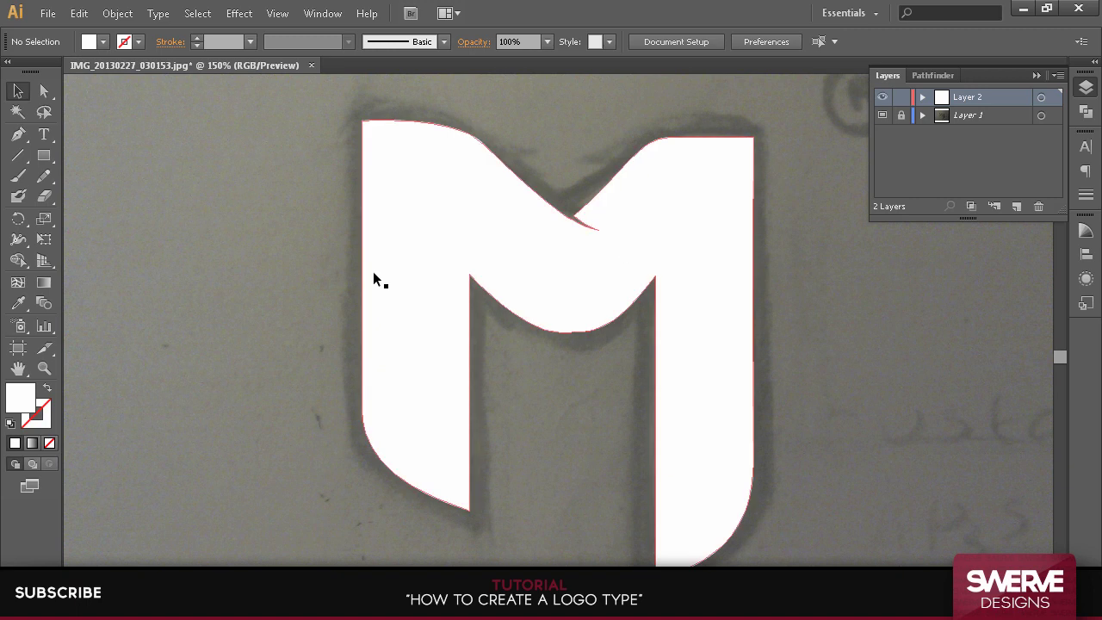
pyautogui.press('p')
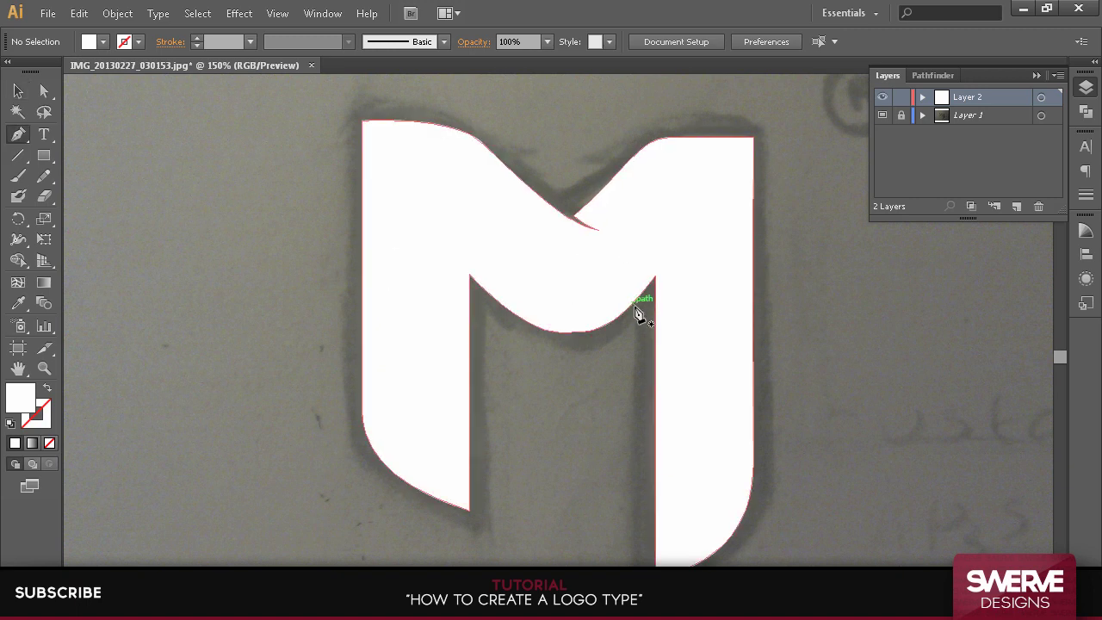
pyautogui.moveTo(648, 297)
pyautogui.mouseDown()
pyautogui.moveTo(615, 322)
pyautogui.moveTo(659, 284)
pyautogui.moveTo(670, 233)
pyautogui.moveTo(642, 315)
pyautogui.moveTo(630, 312)
pyautogui.moveTo(612, 351)
pyautogui.moveTo(660, 286)
pyautogui.moveTo(638, 323)
pyautogui.moveTo(642, 305)
pyautogui.mouseUp()
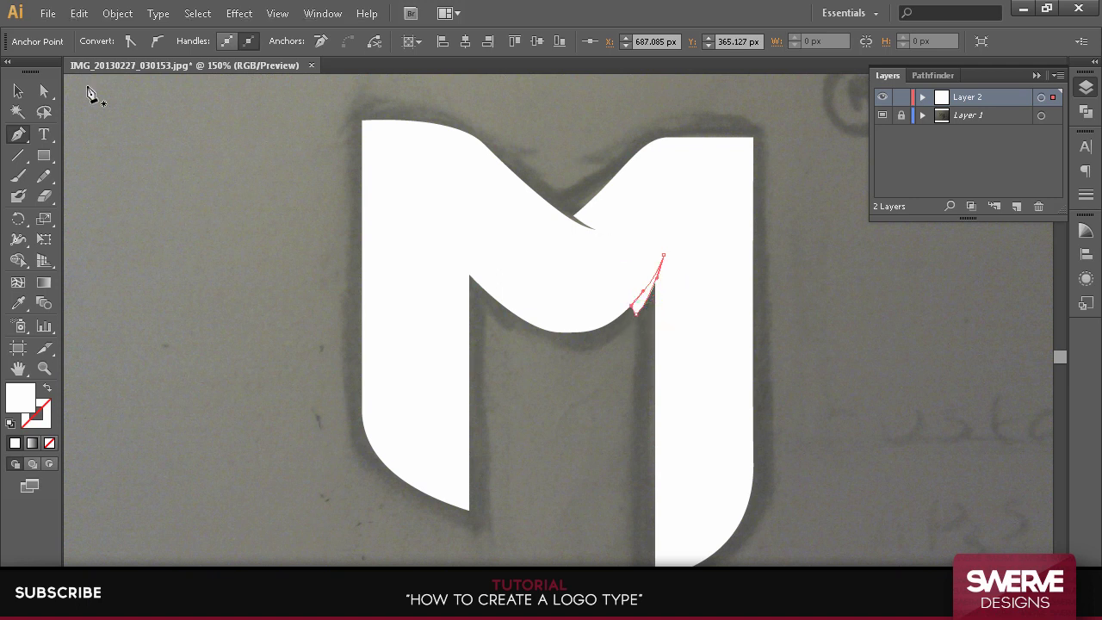
# Step: Select the M with the new sliver and apply Pathfinder Minus Front to cut the second notch
pyautogui.click(18, 91)
pyautogui.click(192, 167)
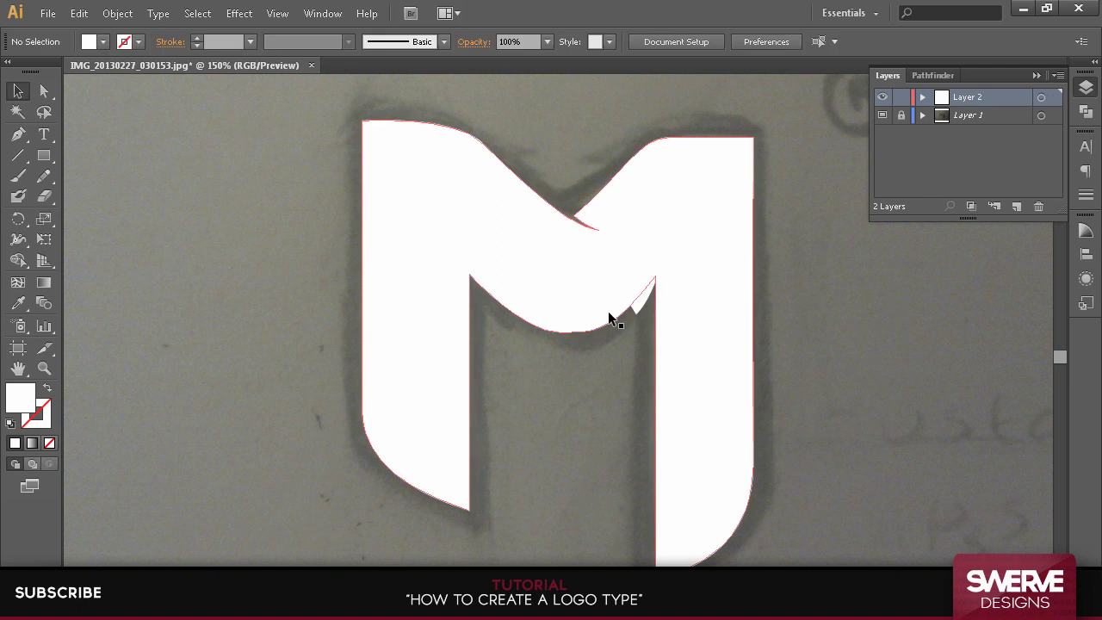
pyautogui.click(623, 216)
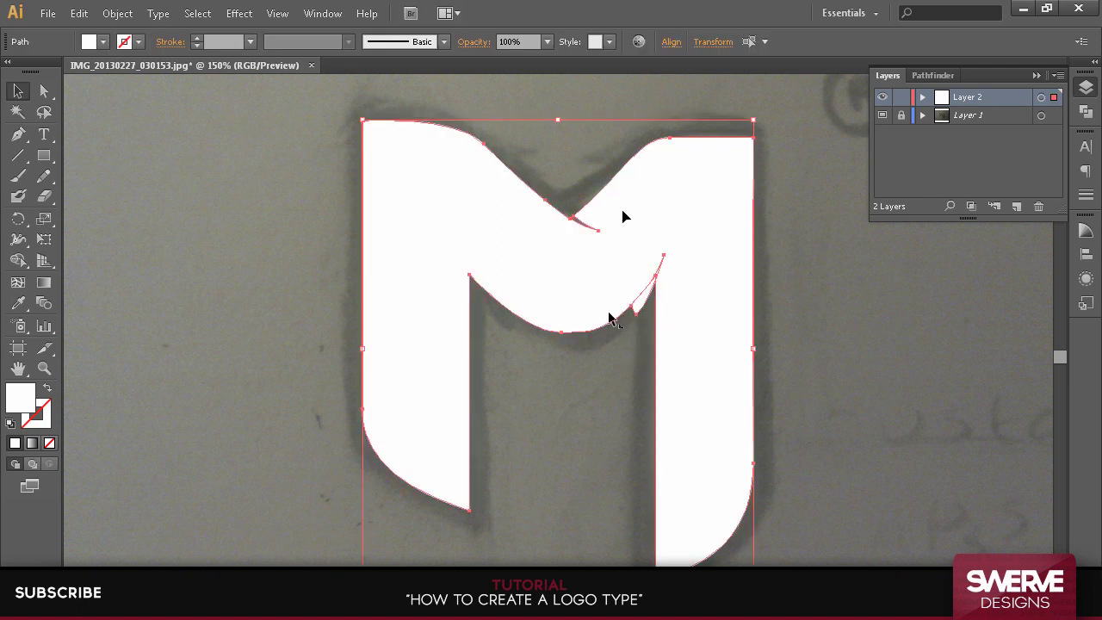
pyautogui.click(933, 75)
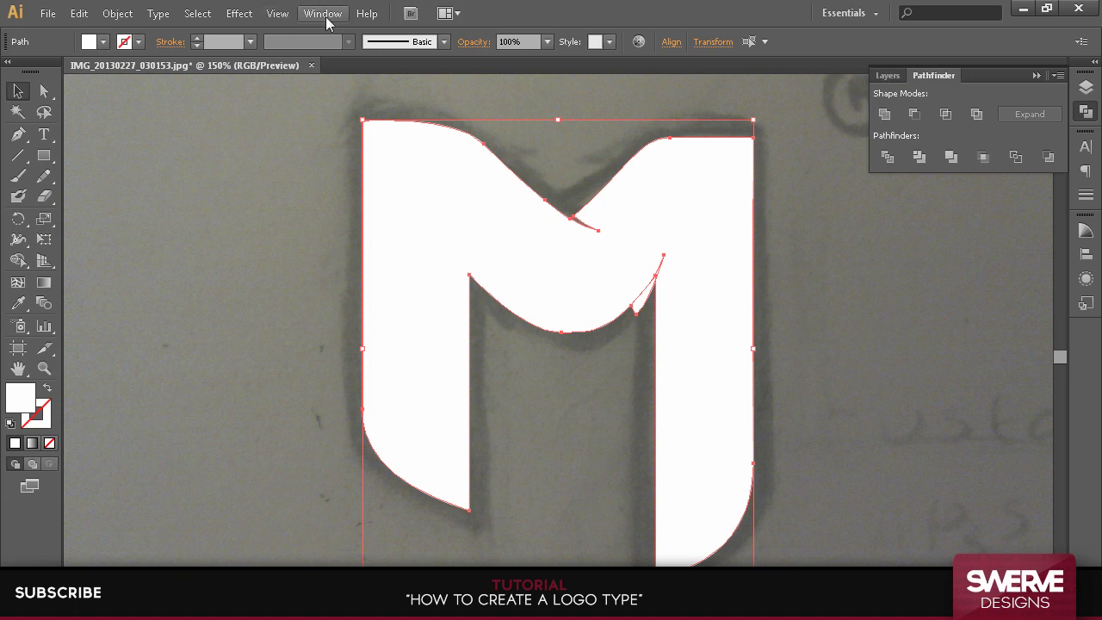
pyautogui.click(914, 114)
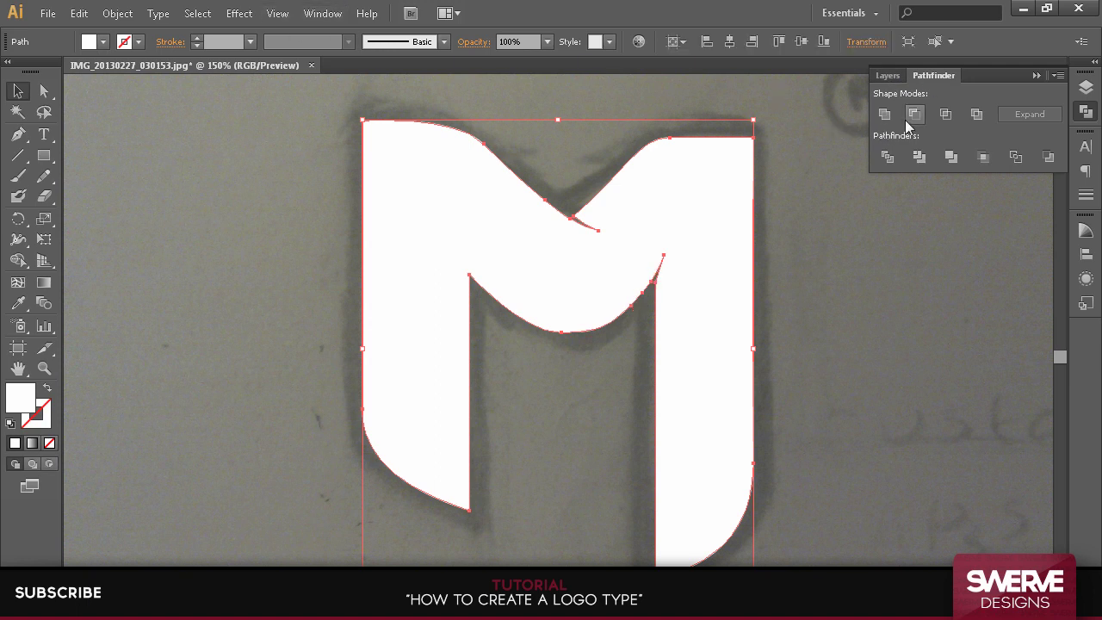
pyautogui.click(865, 270)
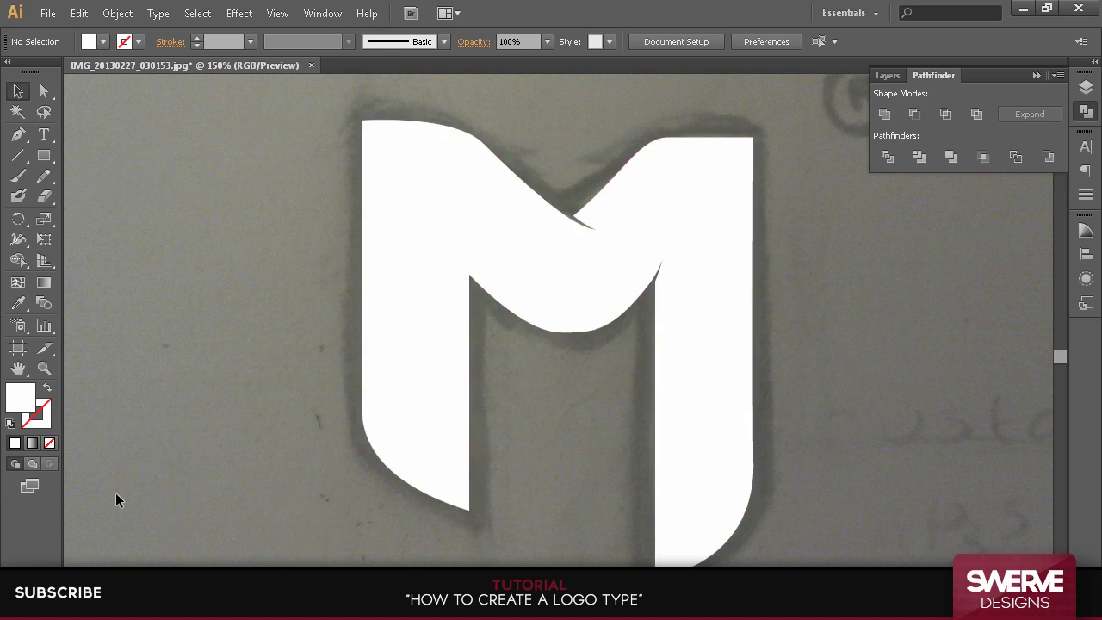
# Step: Draw a curved crease path with the Pen tool on the M's inner left edge
pyautogui.click(18, 135)
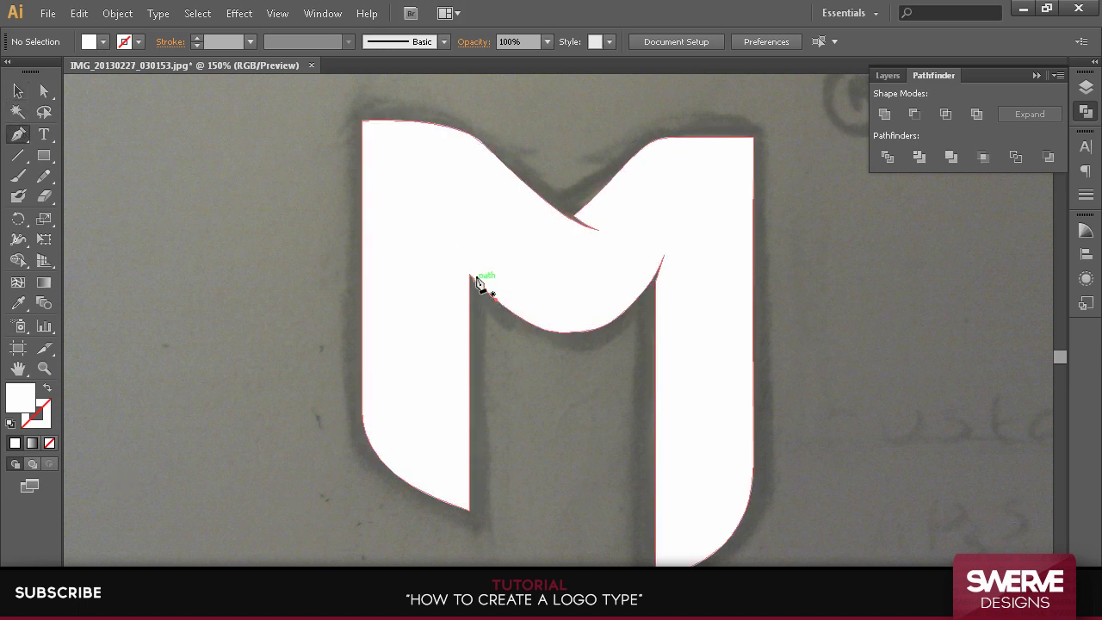
pyautogui.moveTo(480, 284); pyautogui.dragTo(496, 311)
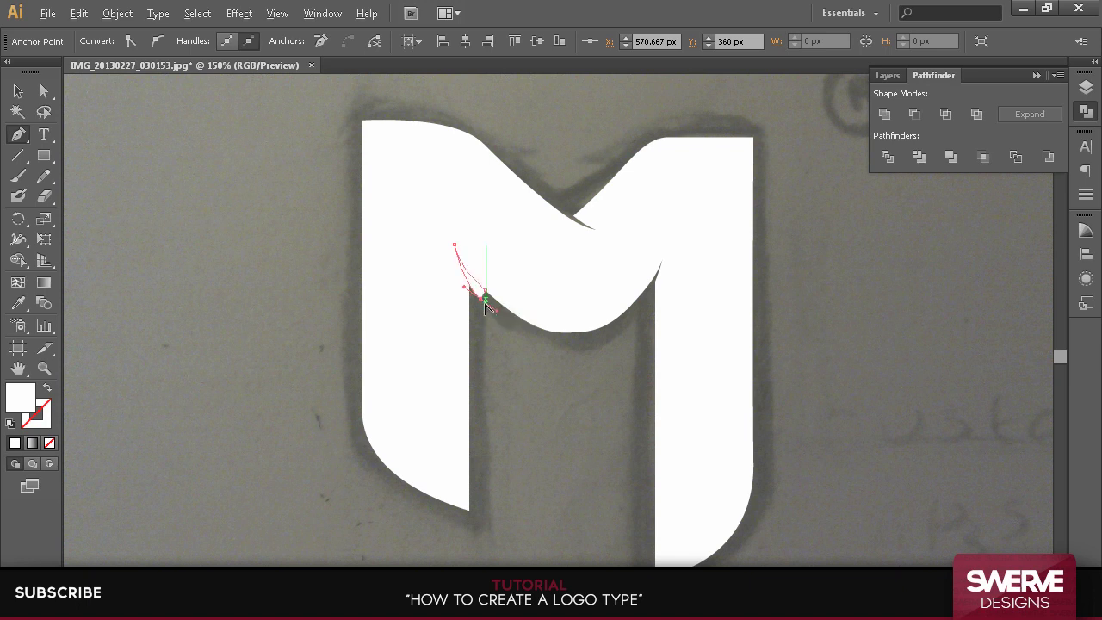
pyautogui.click(483, 297)
# Step: Select the M together with the crease path and merge them with Pathfinder Unite
pyautogui.click(28, 86)
pyautogui.moveTo(347, 184); pyautogui.dragTo(635, 369)
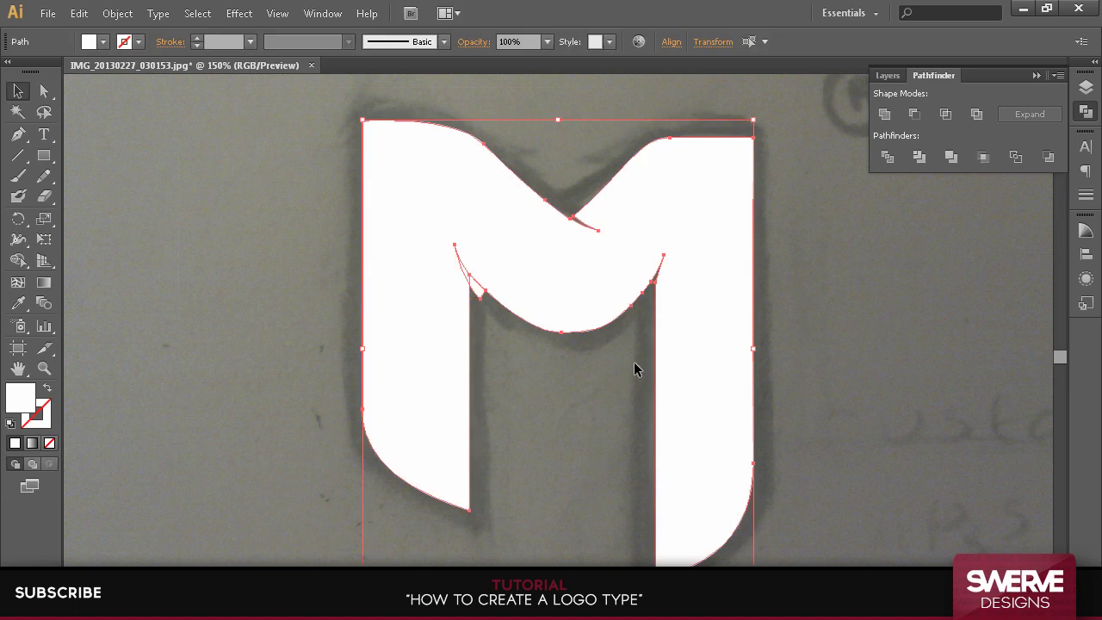
pyautogui.click(882, 117)
pyautogui.click(900, 332)
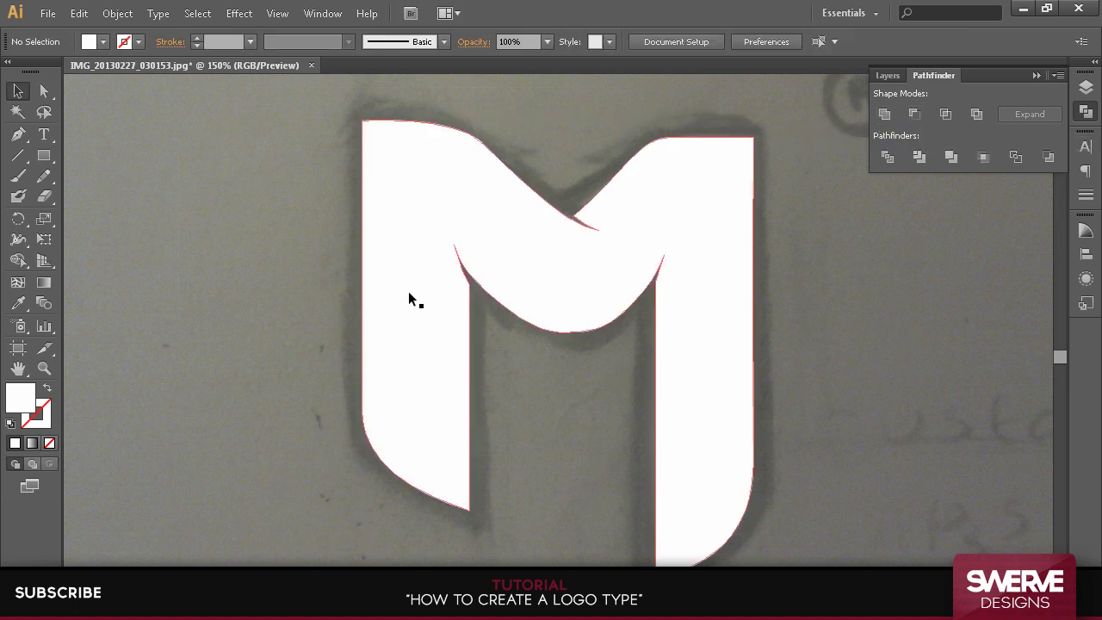
# Step: Nudge the left crease anchor up with Direct Selection for a smoother fold, then reselect the M
pyautogui.click(45, 90)
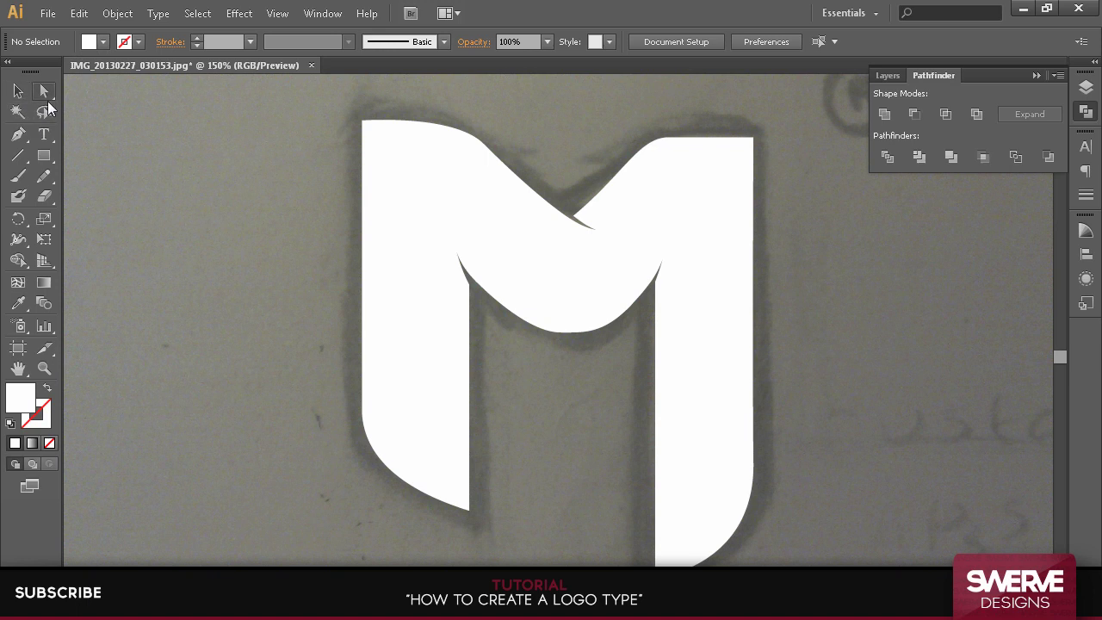
pyautogui.click(568, 301)
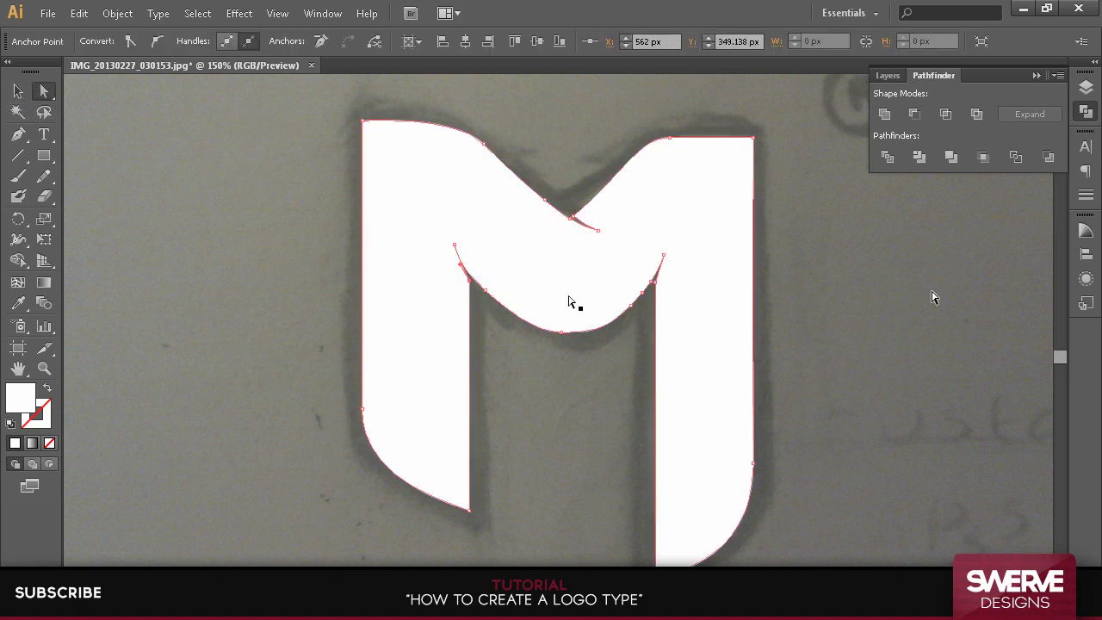
pyautogui.click(468, 278)
pyautogui.click(522, 344)
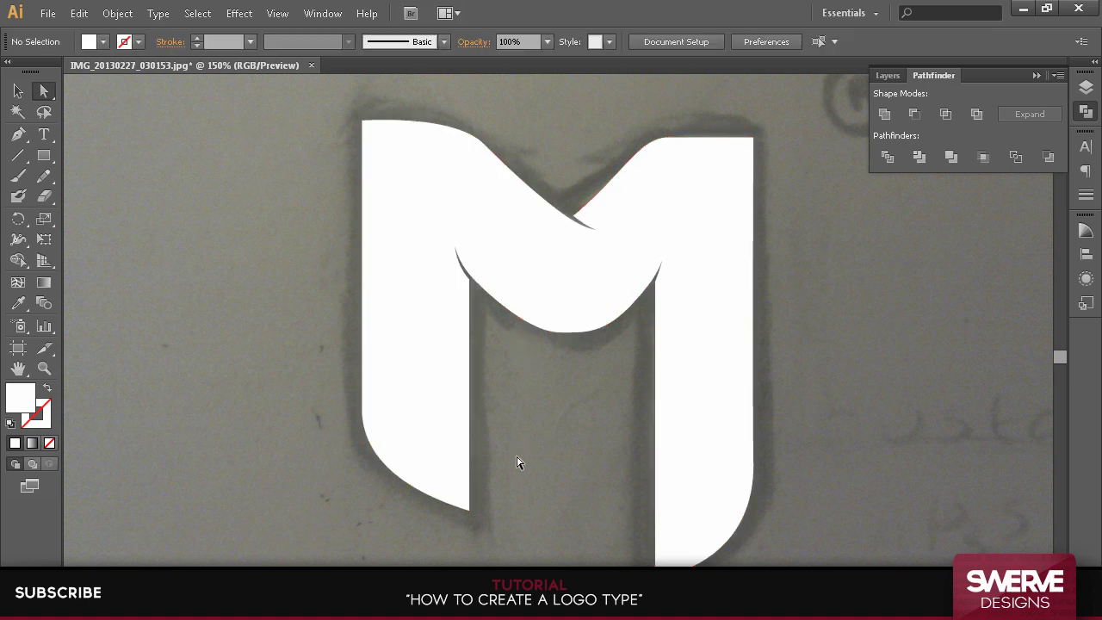
pyautogui.click(478, 321)
pyautogui.click(514, 364)
pyautogui.click(404, 386)
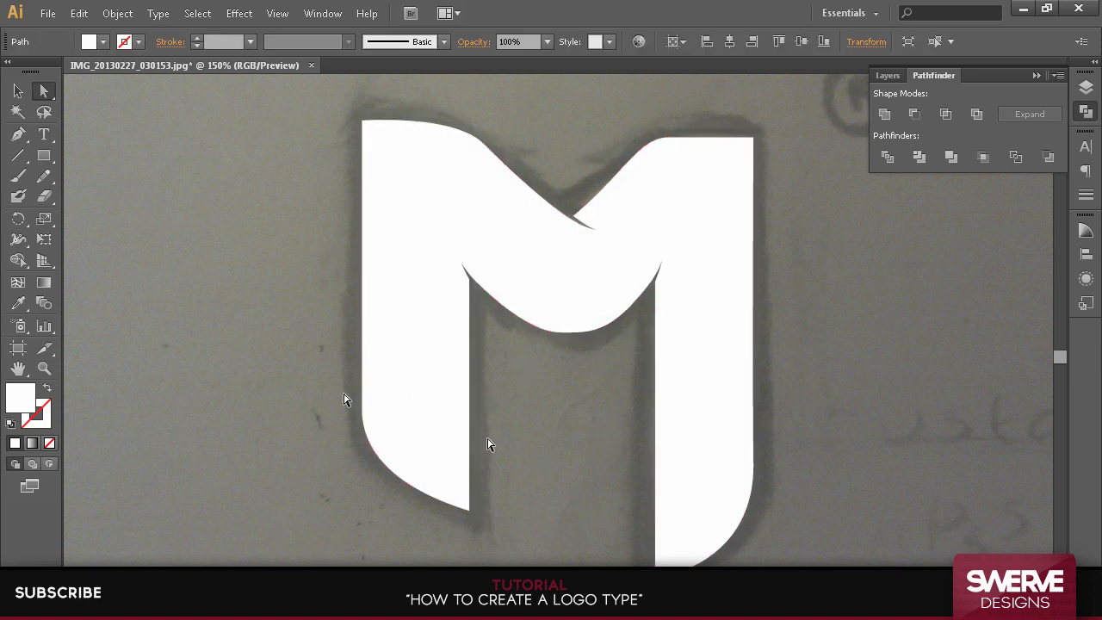